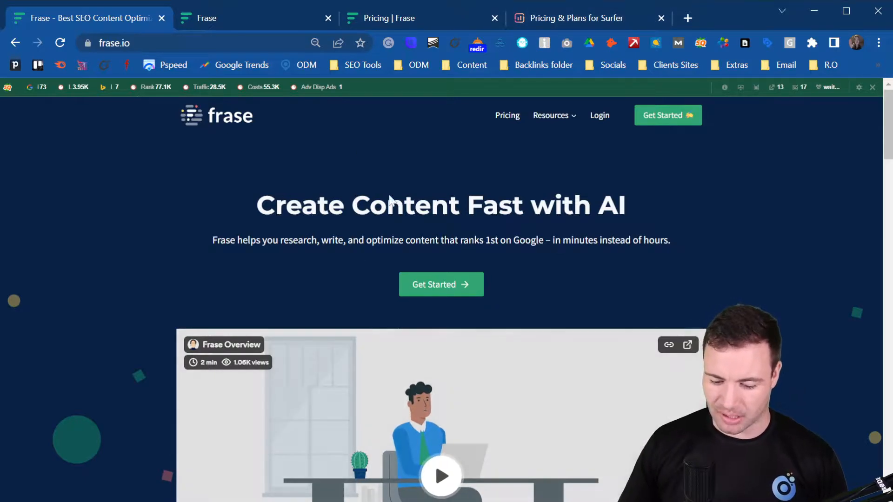
Look over the Frase home page, then switch to the Frase app and review the document list.
scroll(400, 237, "down", 10)
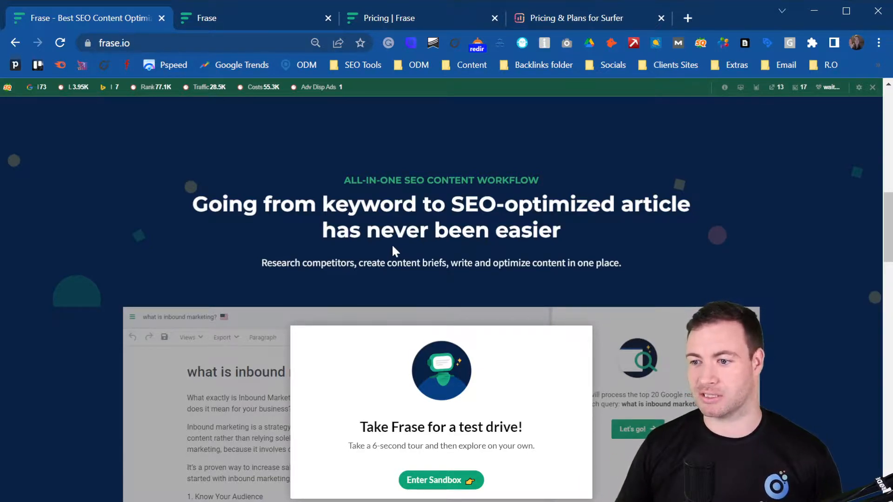
scroll(339, 152, "up", 10)
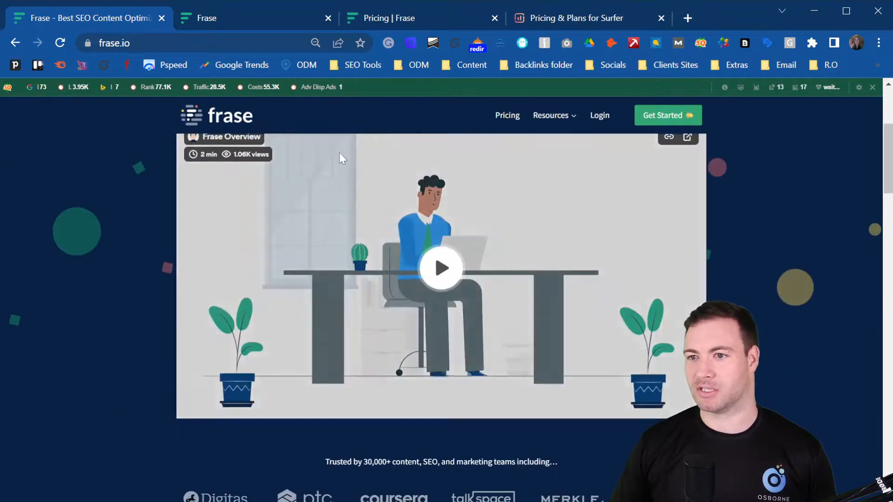
left_click(229, 19)
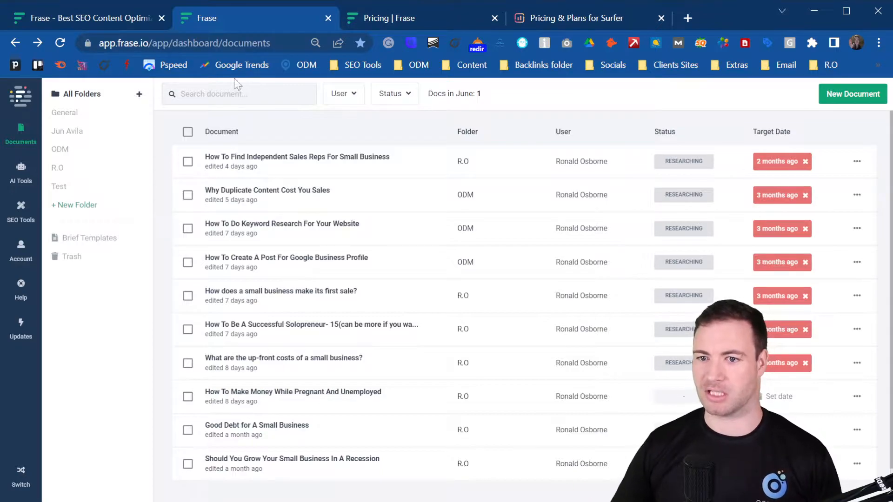
scroll(307, 198, "down", 1)
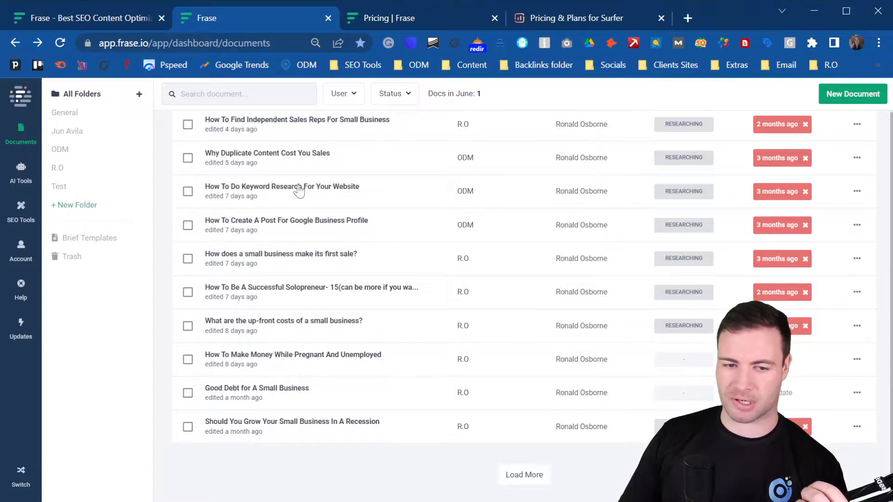
Browse the library of AI writing tools to see which templates are offered.
left_click(20, 181)
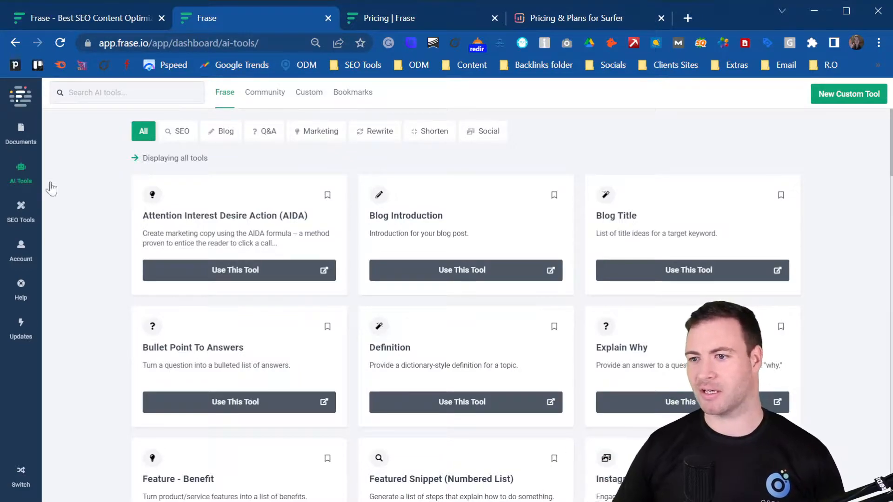
scroll(354, 276, "down", 3)
scroll(307, 298, "down", 3)
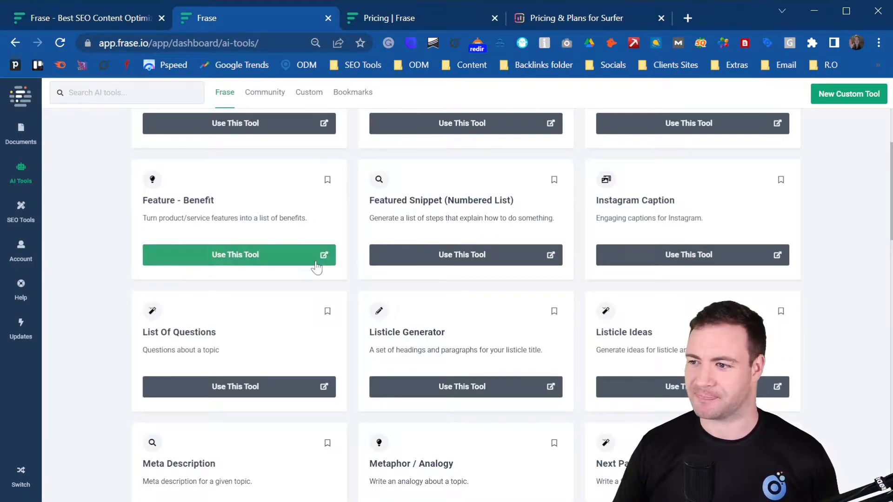
scroll(319, 263, "down", 3)
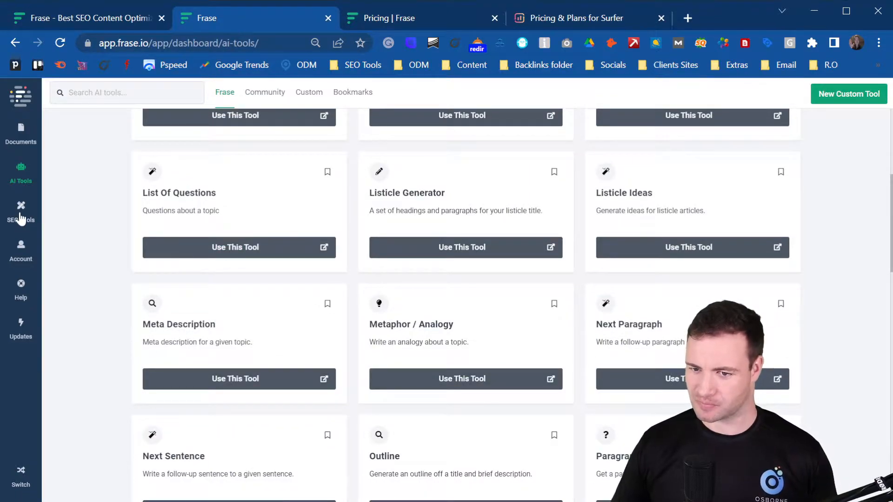
Generate a Wikipedia Concept Map in English for "seo", choosing the Search Engine Optimization topic.
left_click(20, 215)
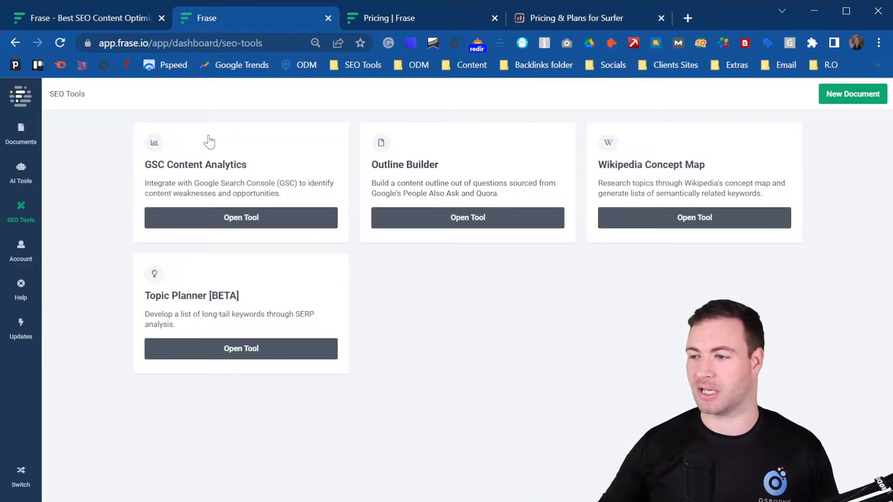
left_click(701, 228)
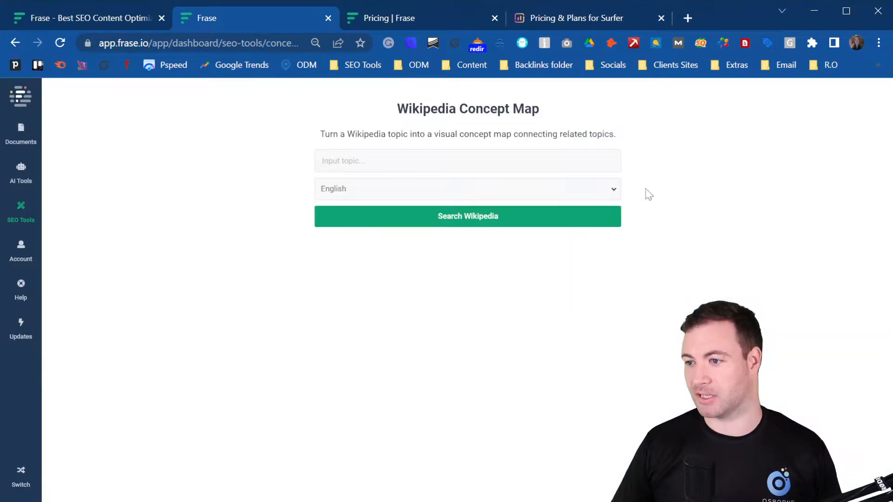
left_click(437, 161)
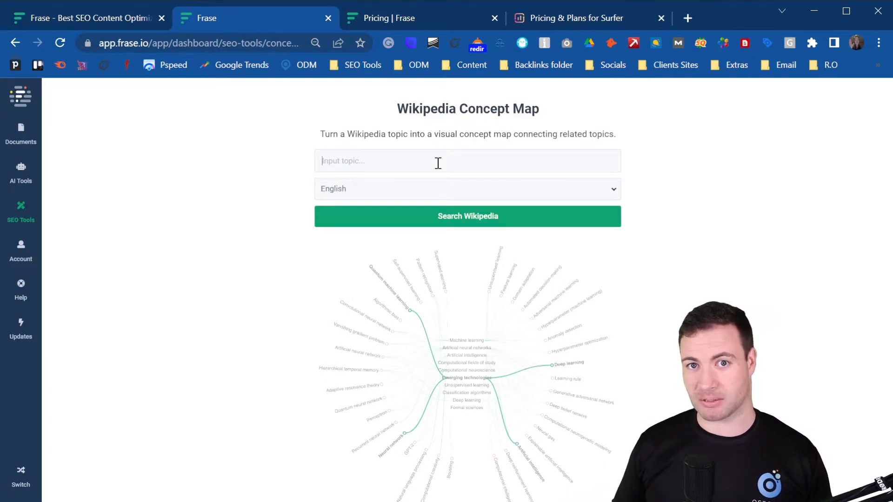
type("seo")
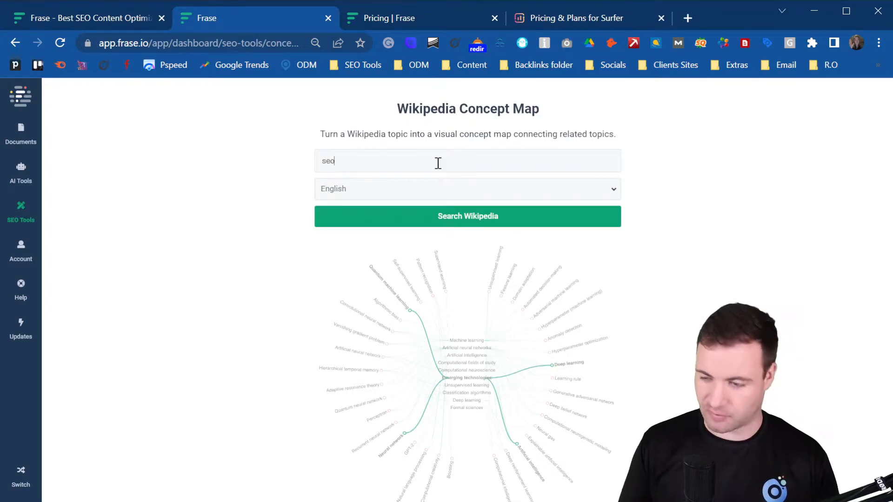
left_click(486, 218)
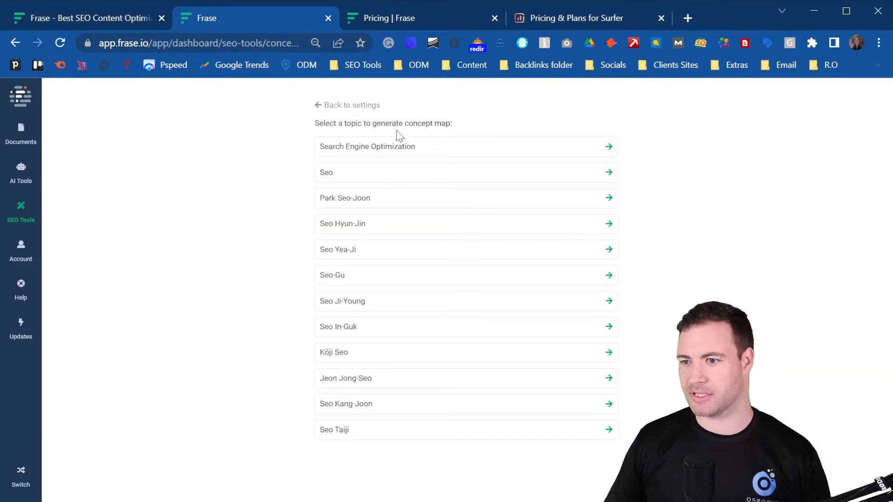
left_click(402, 146)
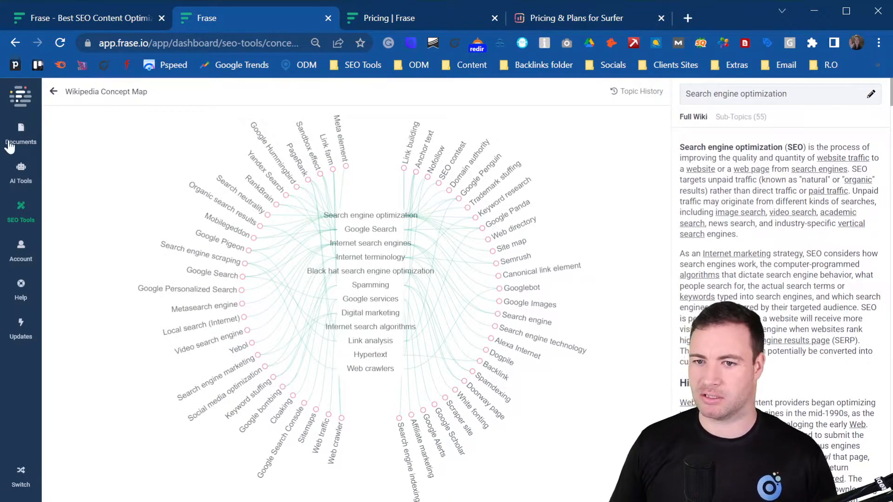
Start a new document and try the Optimize existing content workflow with the advanced search type Results from specific domain.
left_click(28, 137)
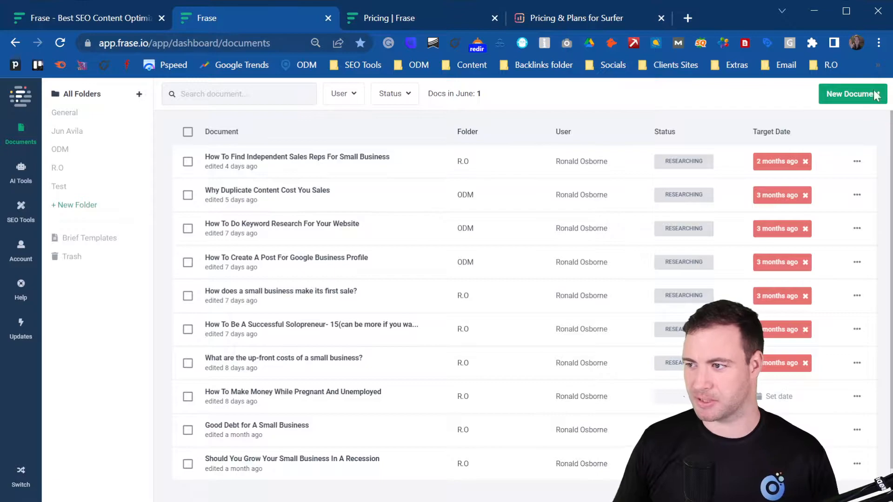
left_click(861, 98)
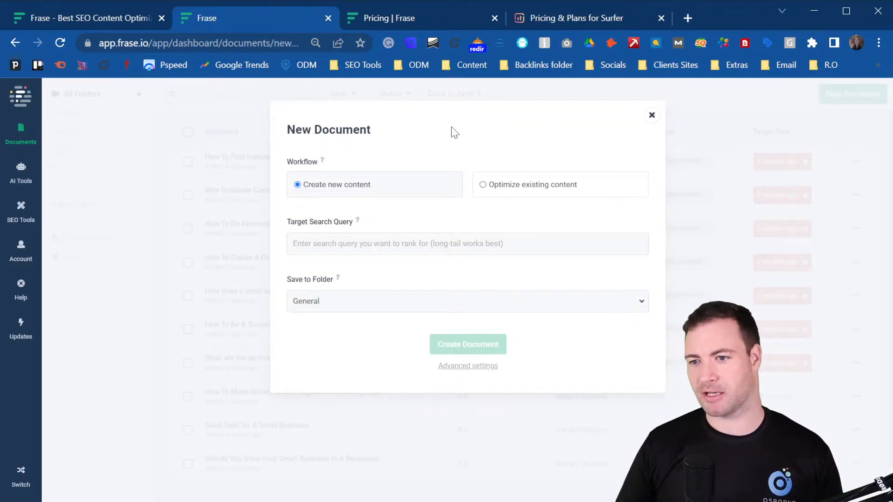
left_click(504, 188)
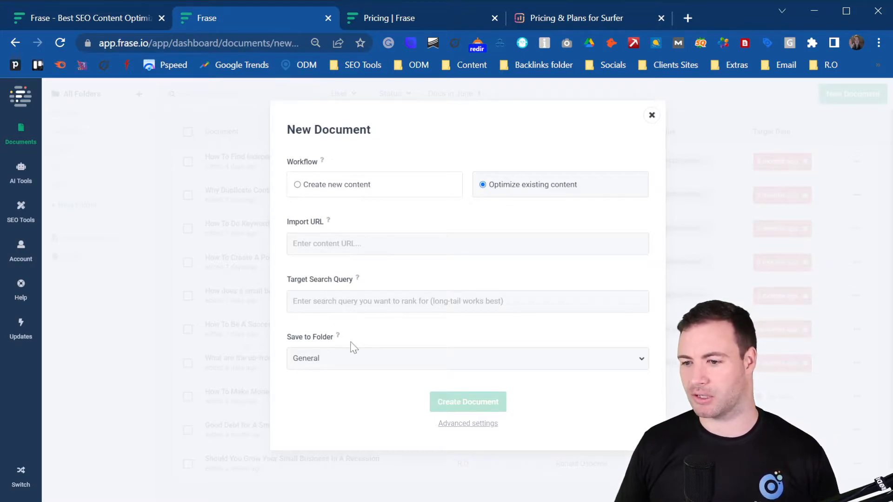
left_click(458, 424)
scroll(416, 334, "down", 3)
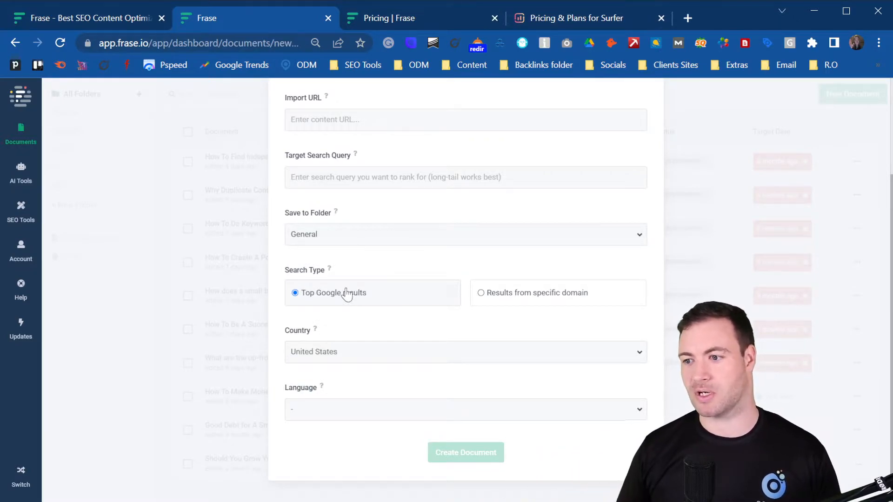
left_click(484, 297)
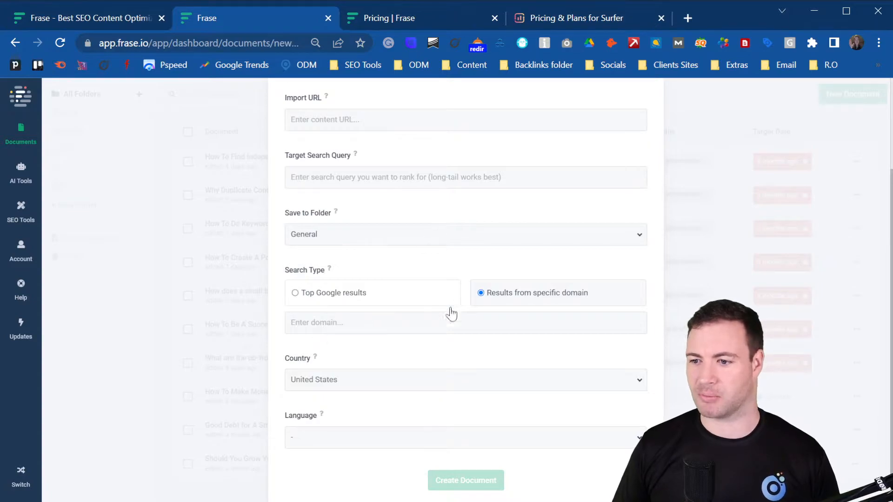
scroll(468, 333, "up", 3)
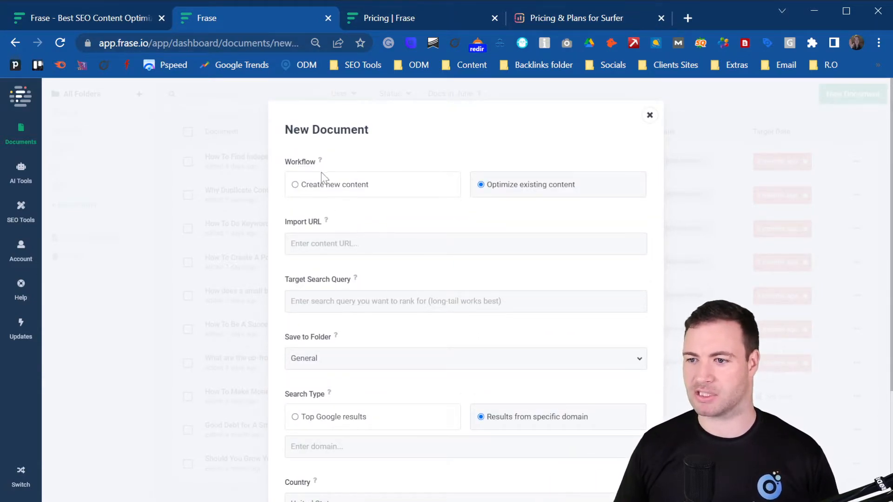
Create the document as new content with the target search query "seo" and the search type Top Google results.
left_click(321, 185)
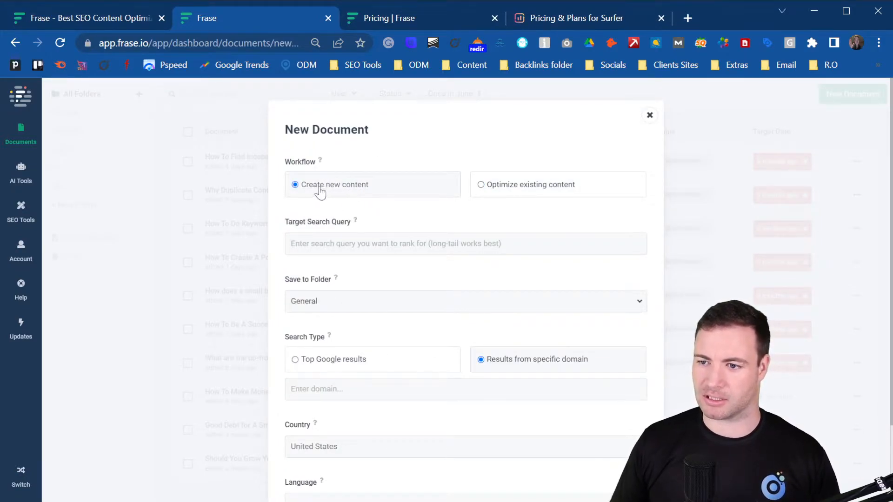
scroll(411, 201, "down", 2)
left_click(341, 174)
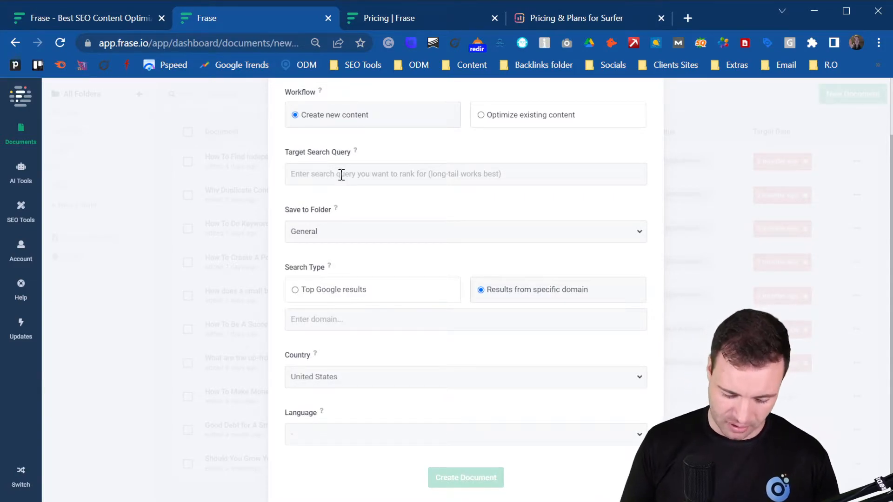
type("seo")
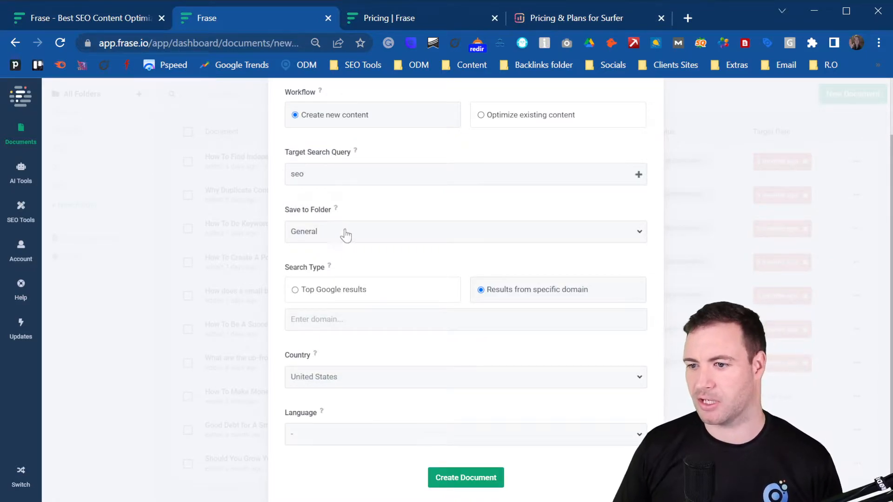
scroll(414, 244, "down", 1)
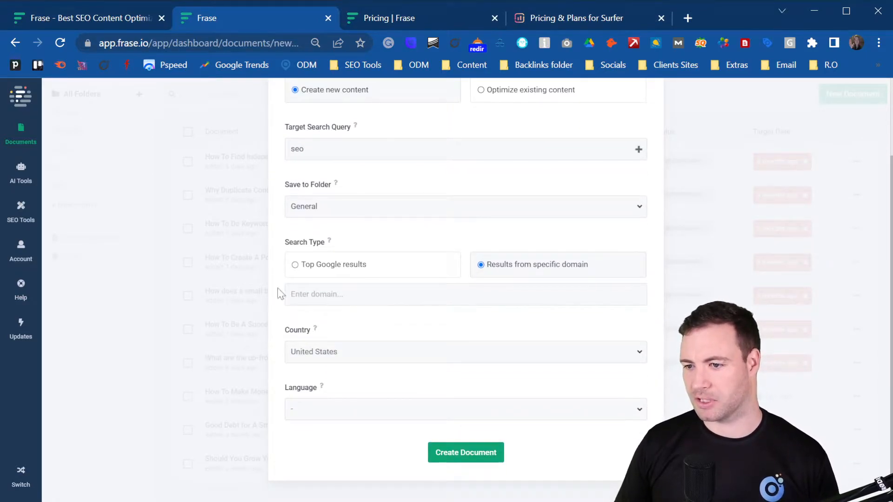
left_click(311, 272)
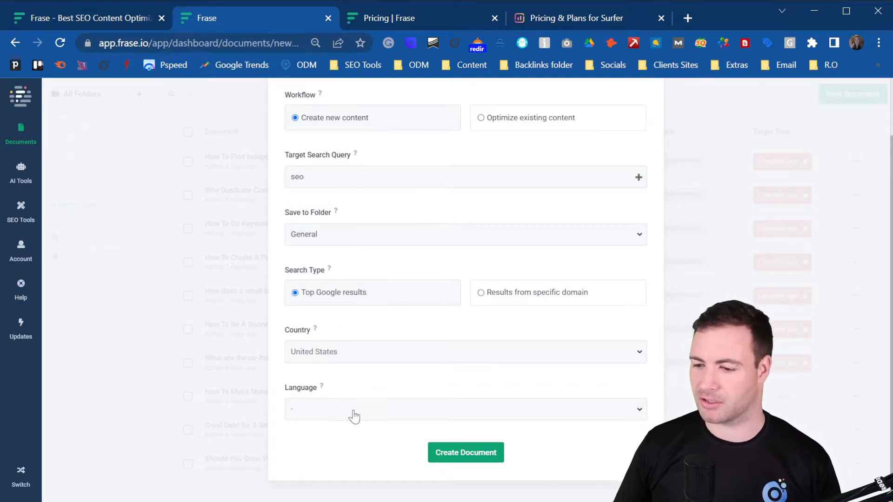
left_click(463, 458)
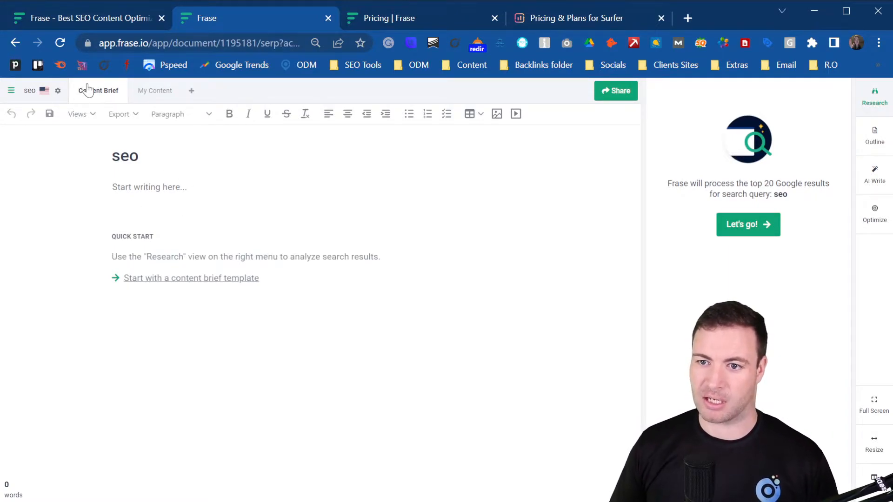
Process the top 20 Google results for "seo", compare the Content Brief and My Content views, and leave My Content open.
left_click(154, 92)
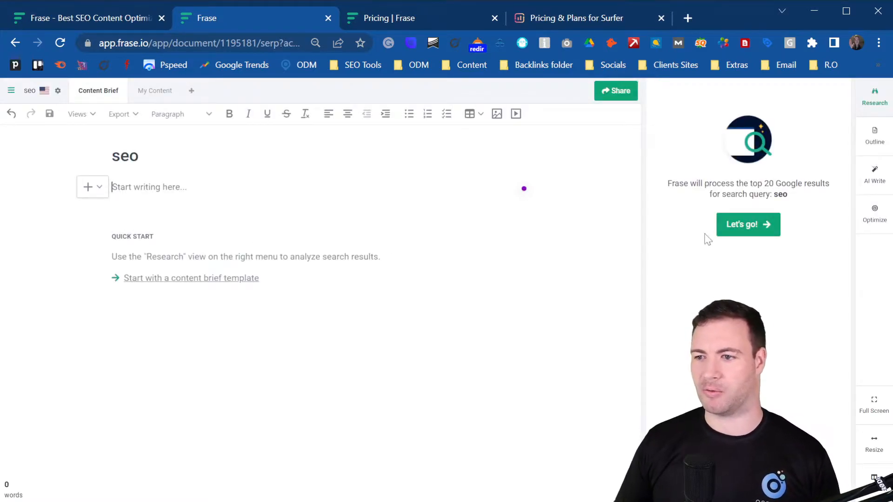
left_click(747, 232)
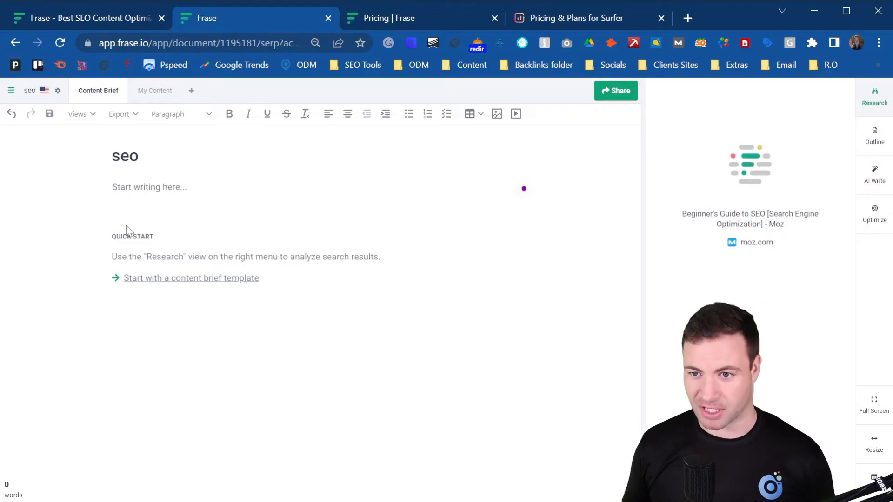
left_click(155, 91)
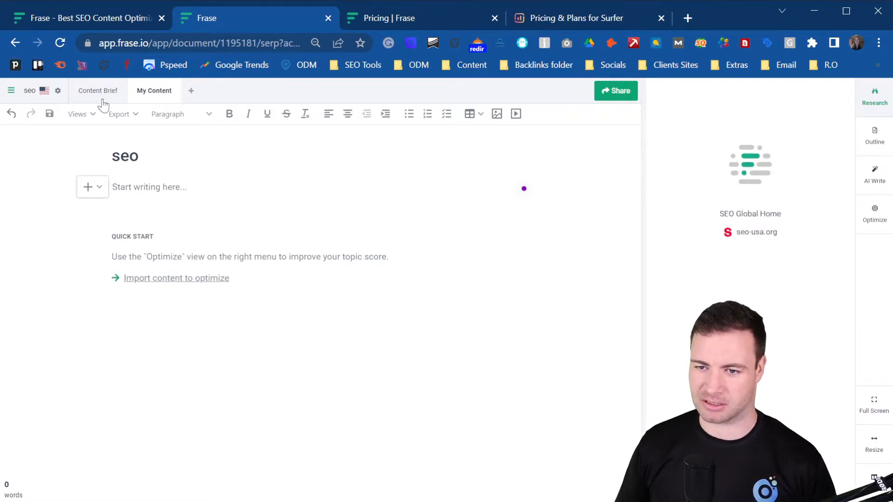
left_click(100, 93)
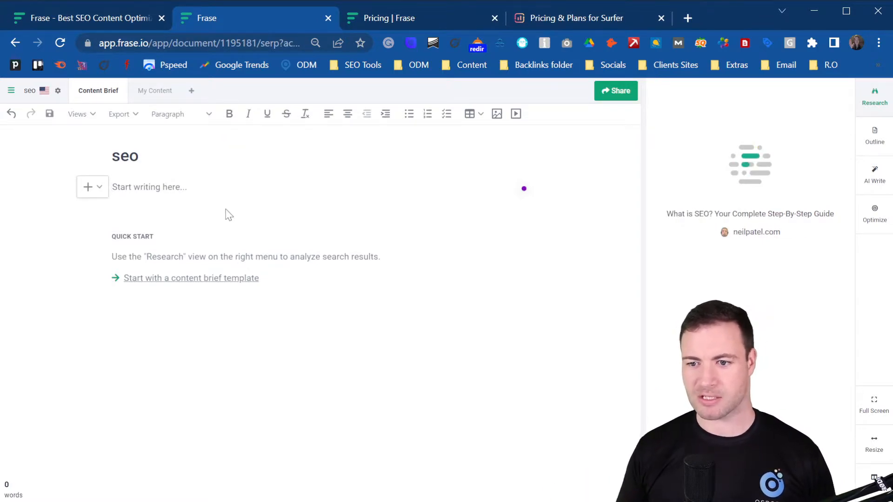
left_click(154, 92)
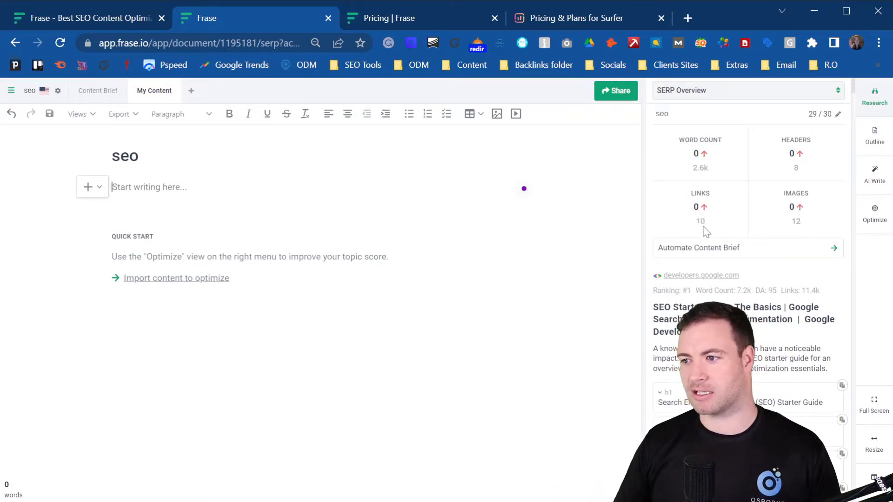
Examine the SERP overview's word, header, link and image figures and the headings of the top-ranking pages.
mouse_move(700, 224)
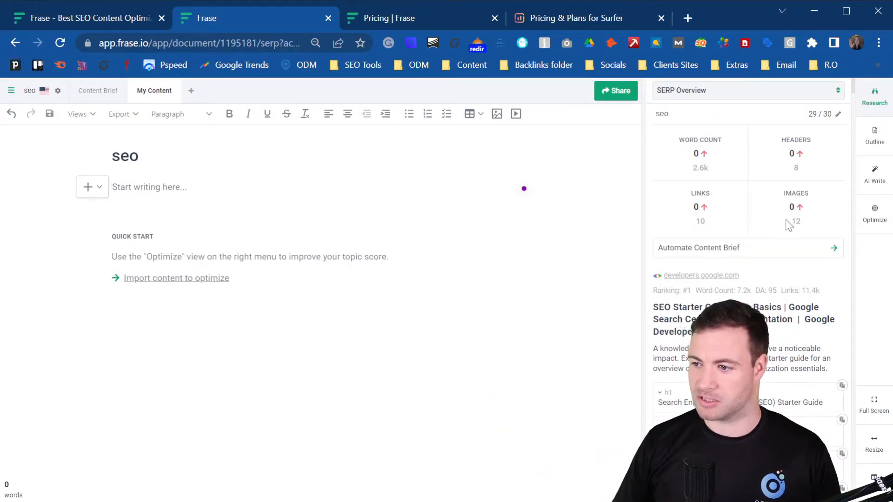
scroll(758, 251, "down", 2)
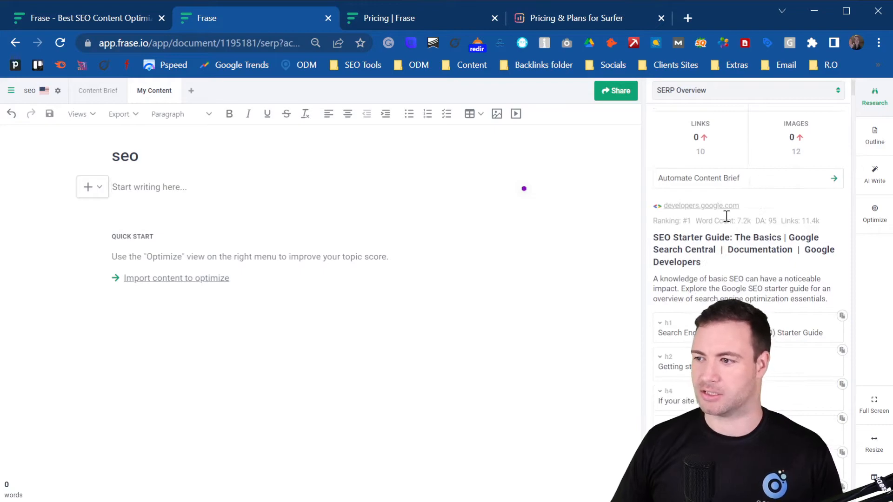
scroll(753, 242, "down", 5)
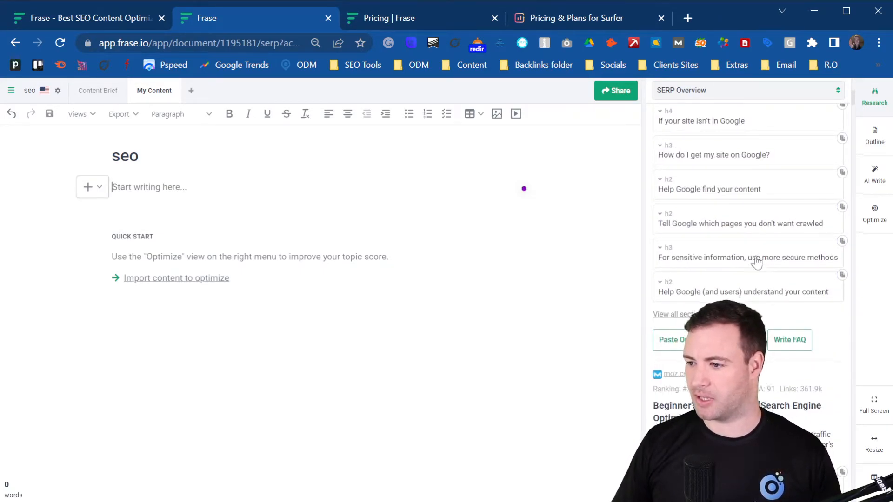
scroll(751, 261, "down", 3)
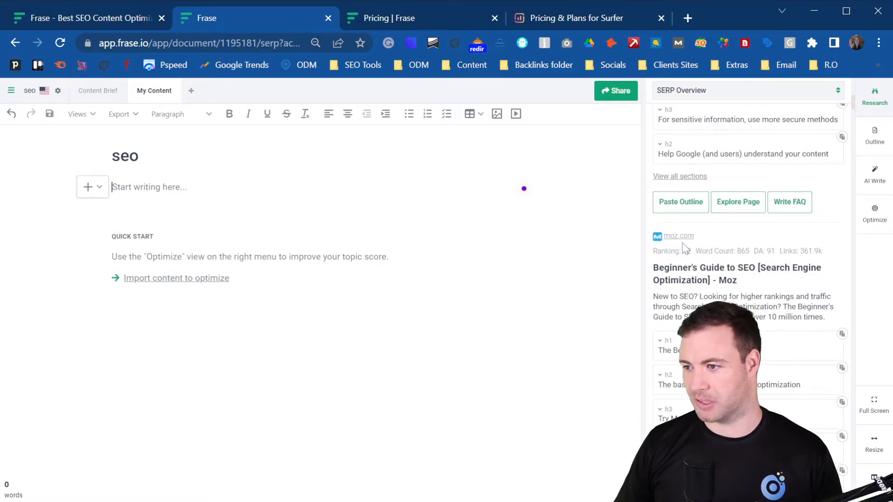
scroll(699, 290, "down", 3)
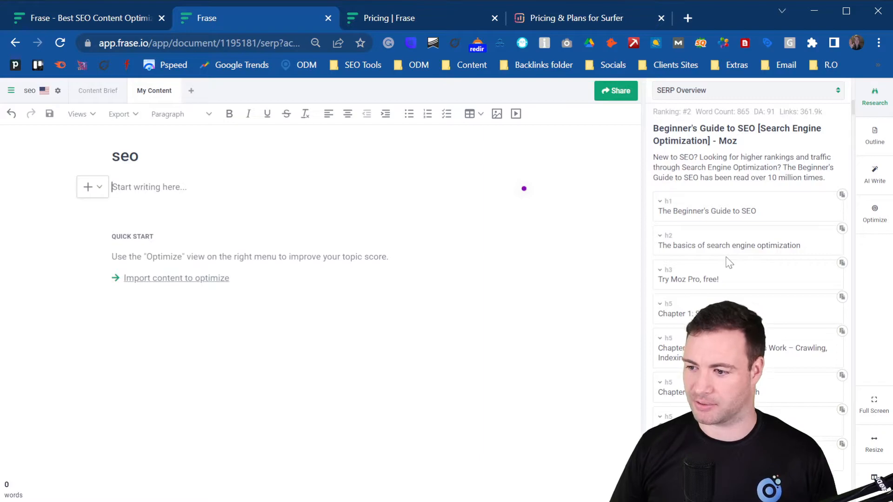
Browse the outlines of the top-ranking pages and read the searchenginejournal.com section "SEO for Beginners: An Introduction to SEO Basics".
scroll(729, 262, "down", 15)
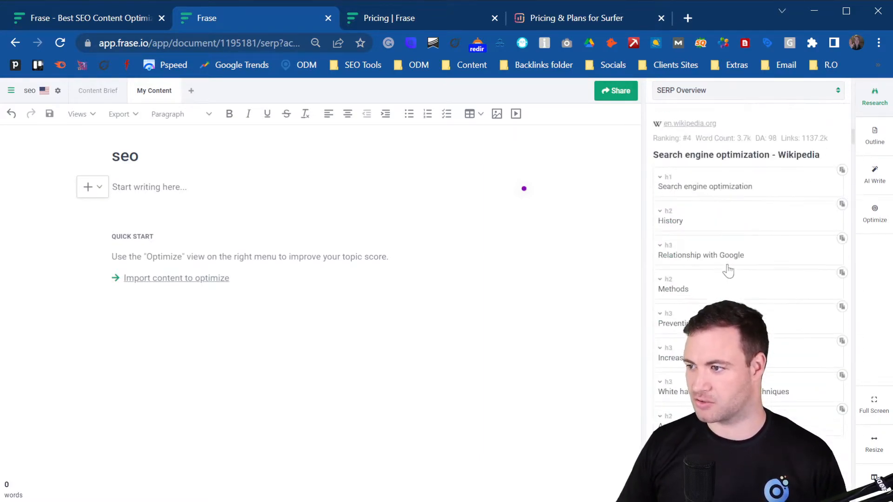
scroll(731, 270, "down", 1)
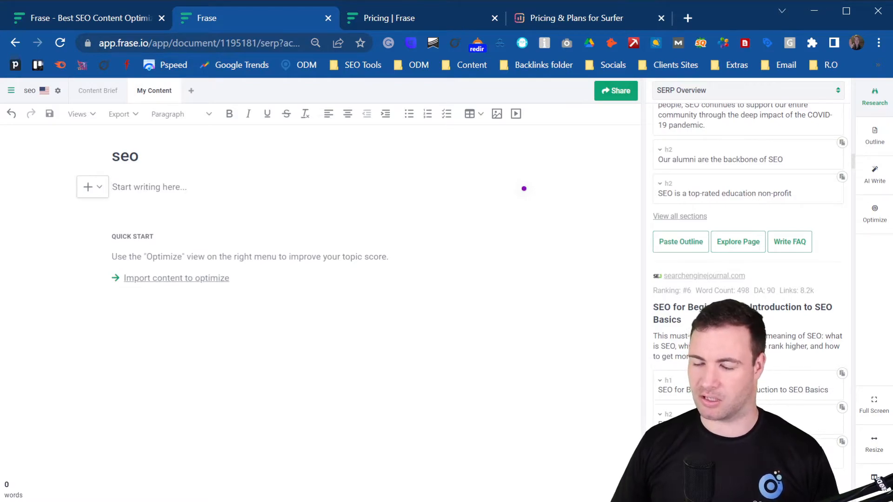
left_click(661, 382)
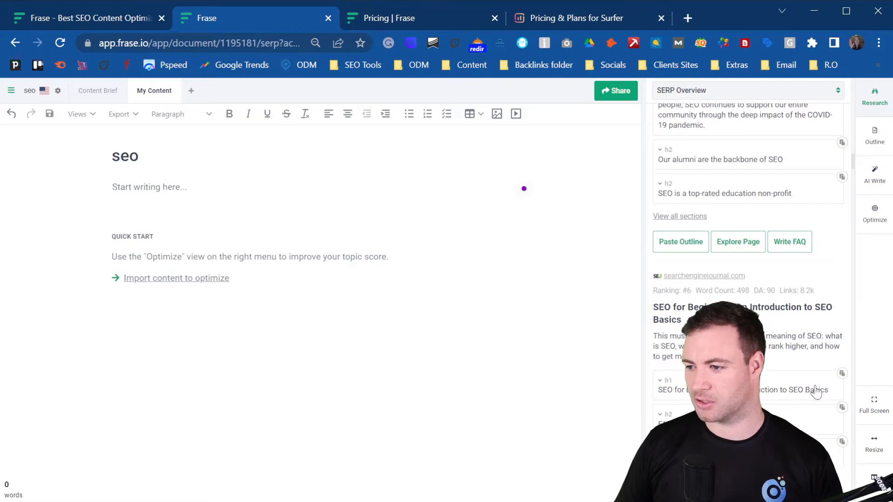
left_click(718, 388)
scroll(721, 372, "down", 4)
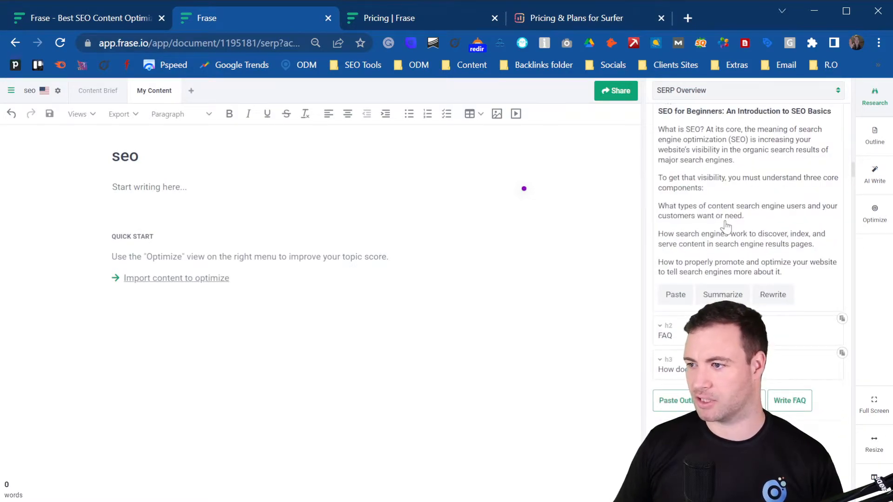
scroll(727, 227, "up", 1)
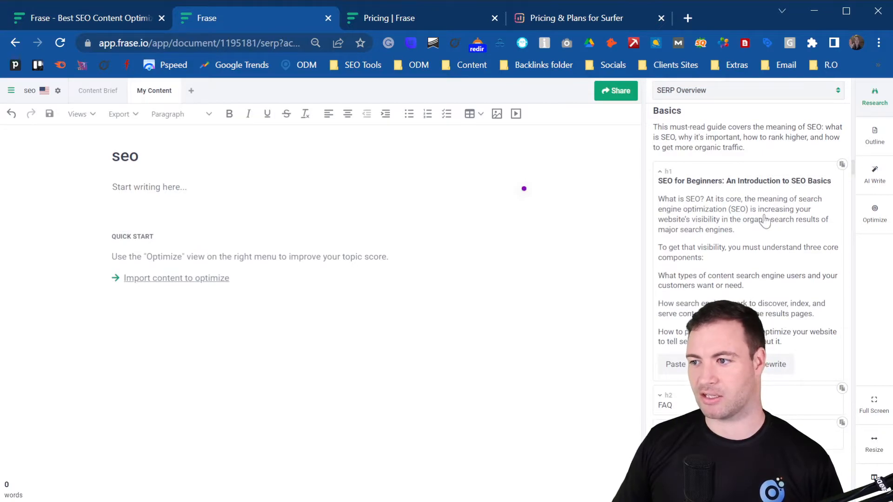
scroll(711, 255, "down", 15)
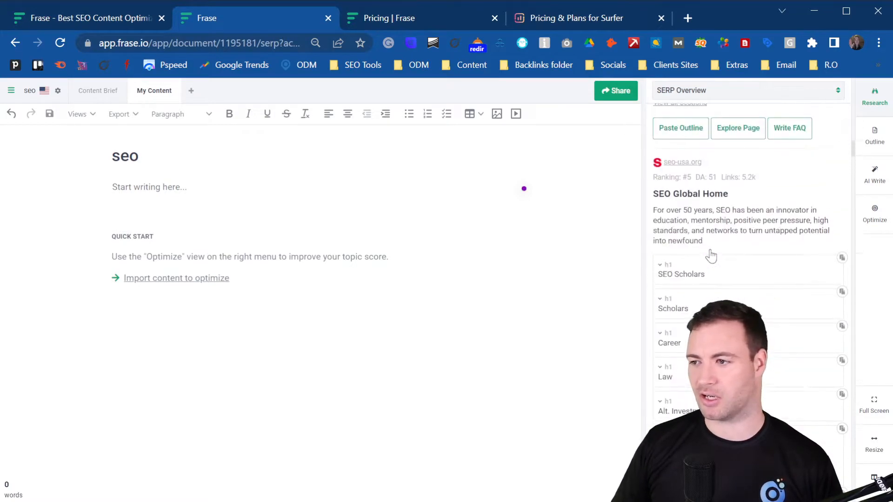
scroll(707, 261, "up", 20)
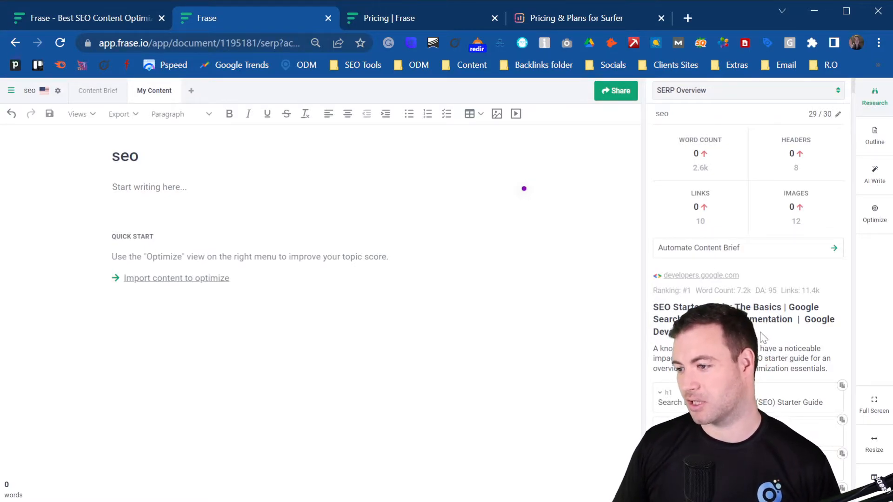
Insert the heading "Getting started" from the top-ranked developers.google.com result into the body of My Content.
scroll(763, 338, "down", 5)
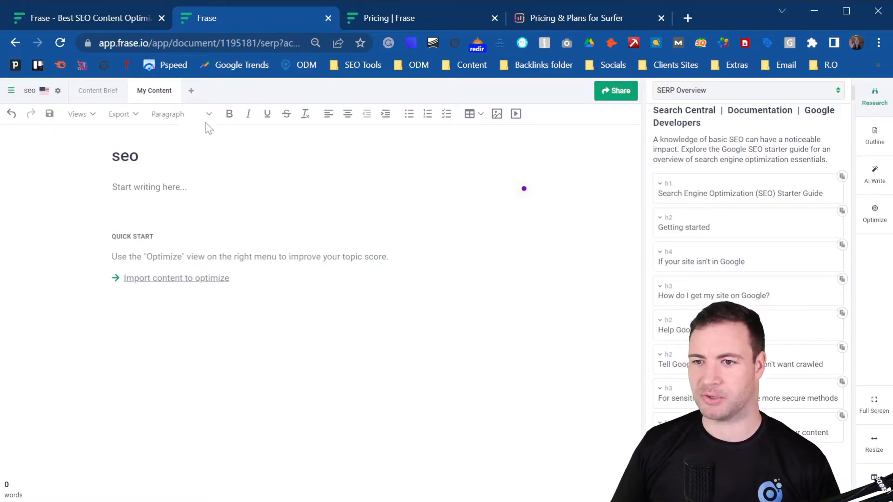
left_click(140, 188)
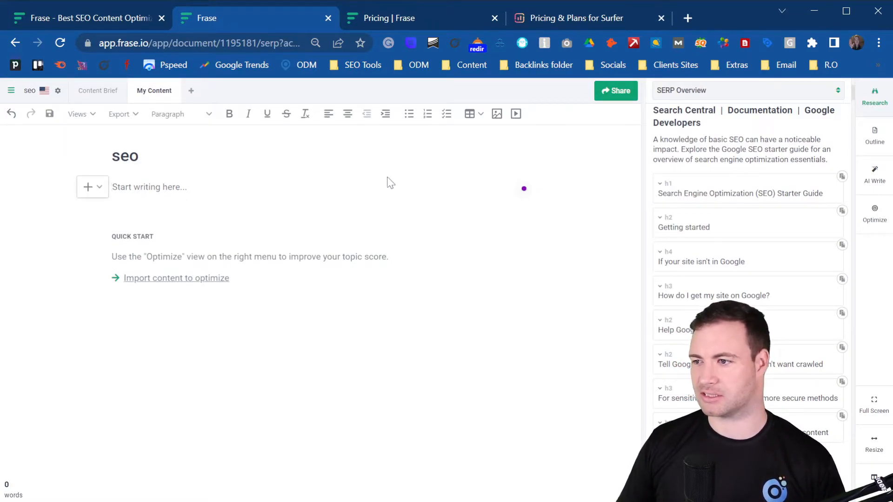
left_click(841, 212)
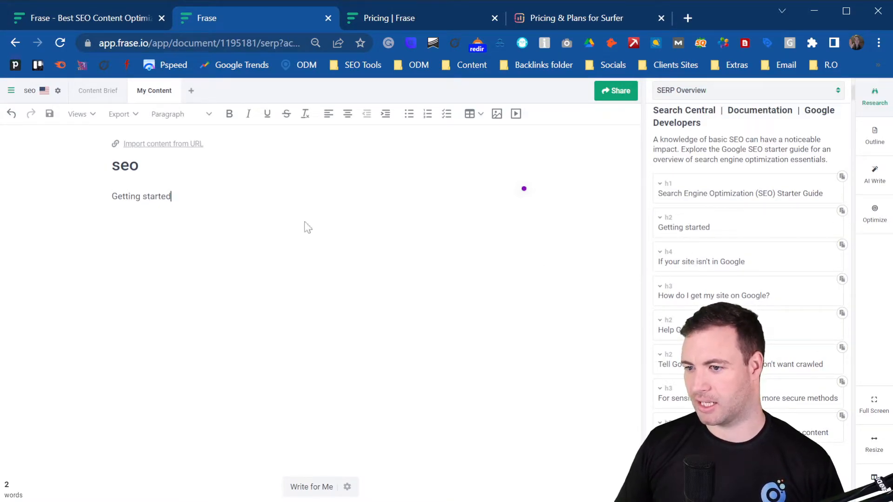
Format "Getting started" as Heading 2 and add two new lines below it.
left_click_drag(187, 196, 83, 196)
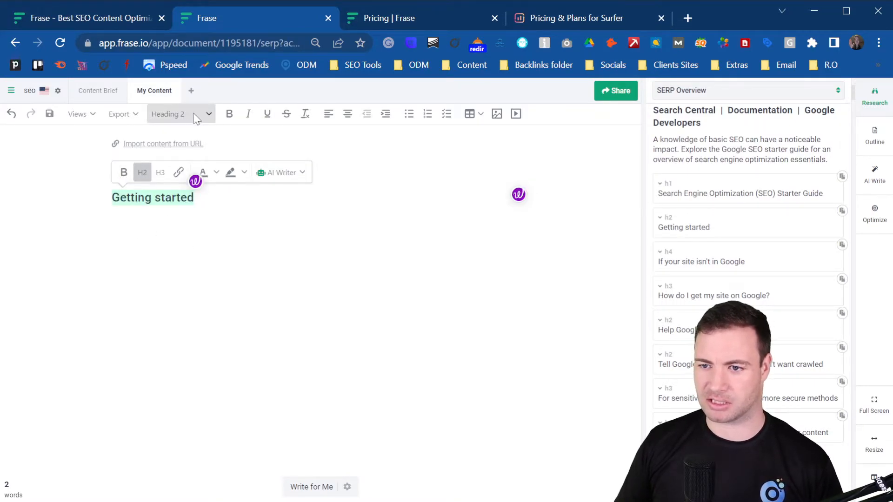
left_click(208, 114)
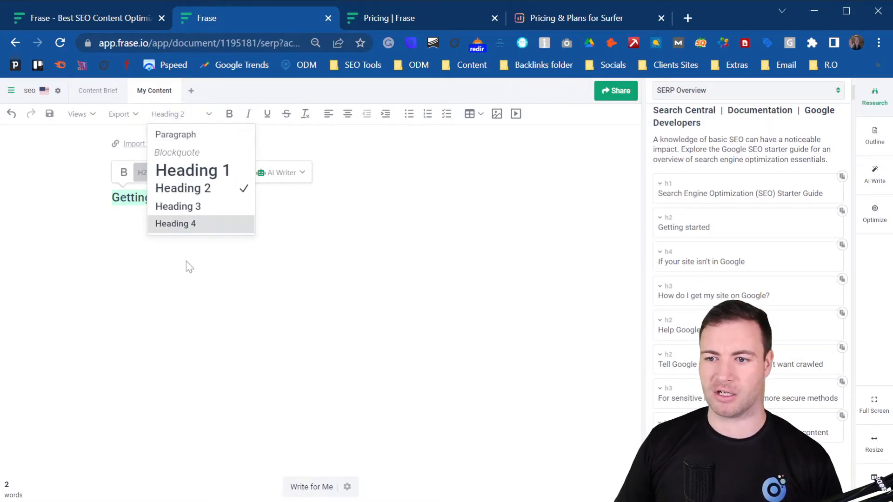
left_click(79, 194)
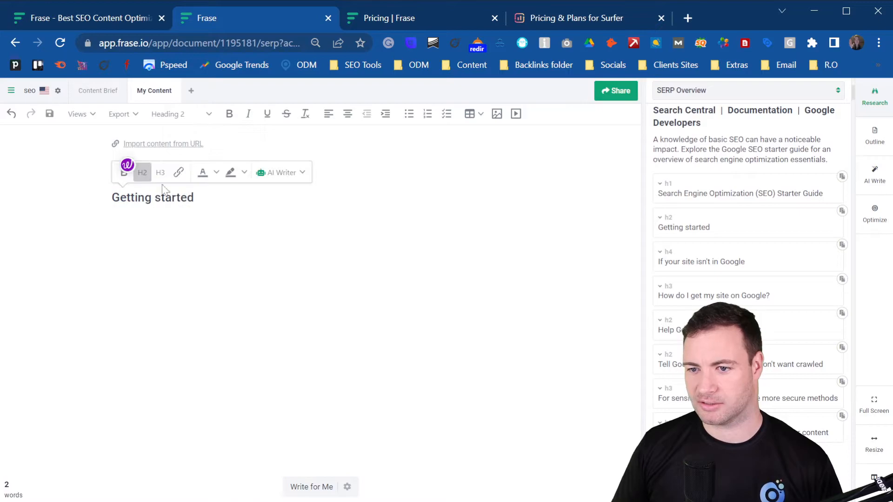
left_click(194, 199)
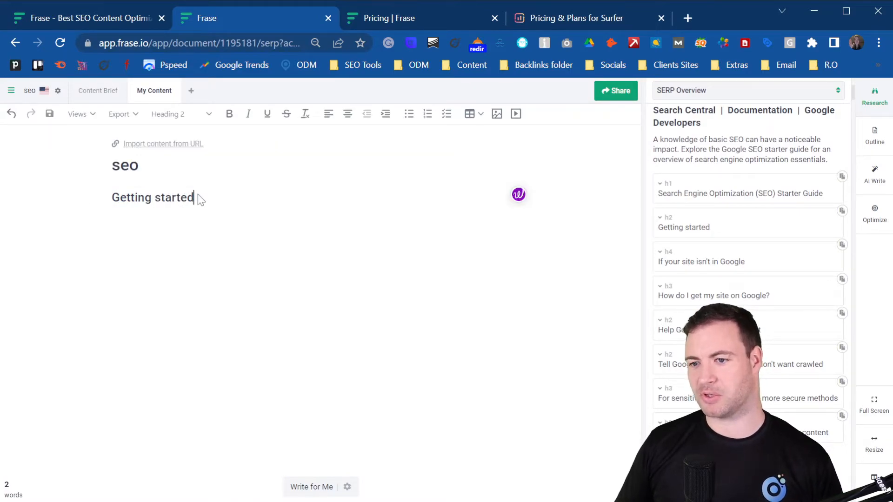
key("Return")
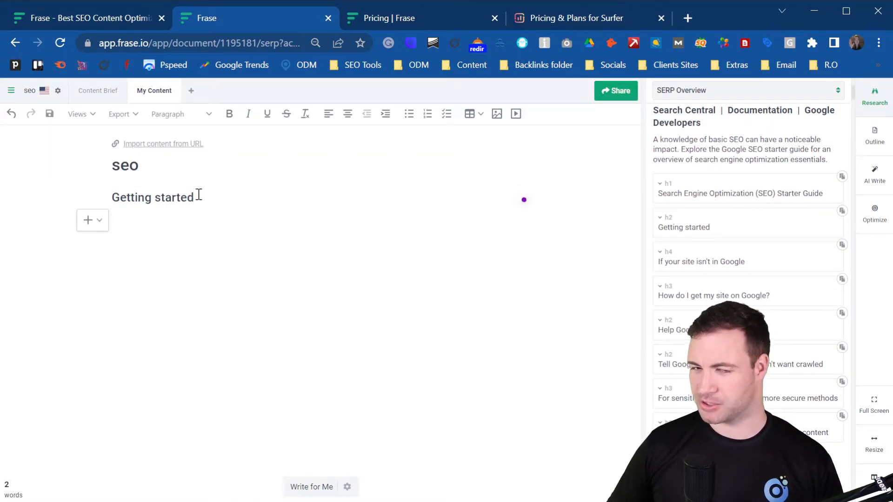
key("Return")
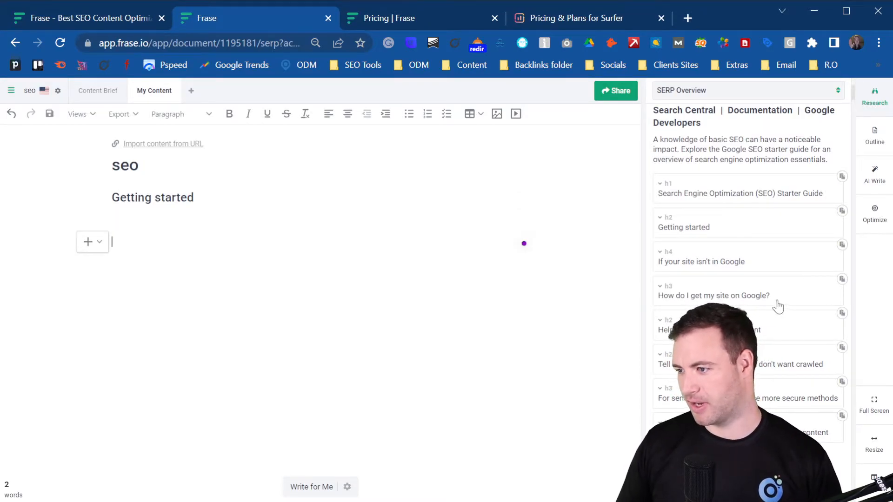
Preview the ODM outline and Listicle Content Brief templates for the Content Brief without applying either.
scroll(776, 305, "down", 3)
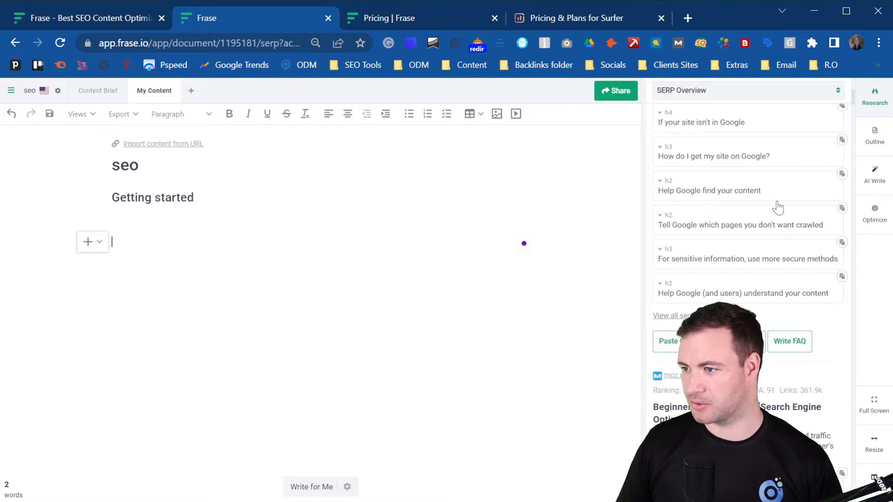
scroll(734, 225, "down", 5)
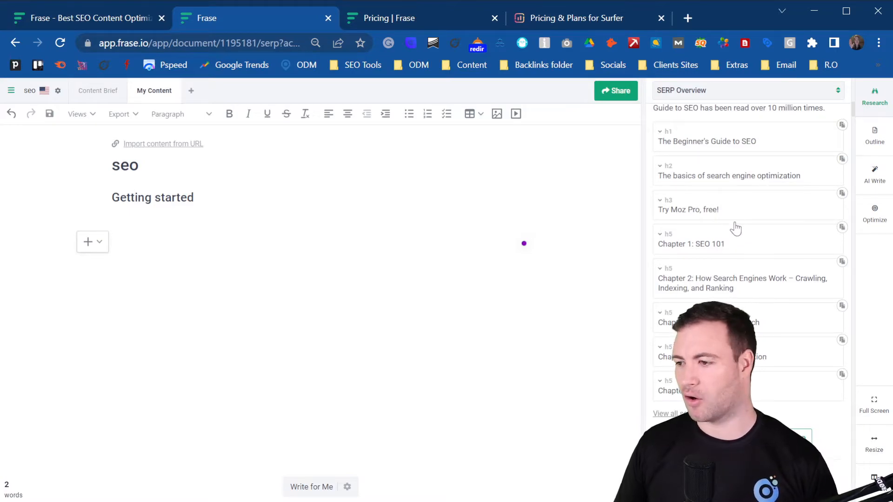
scroll(749, 204, "down", 2)
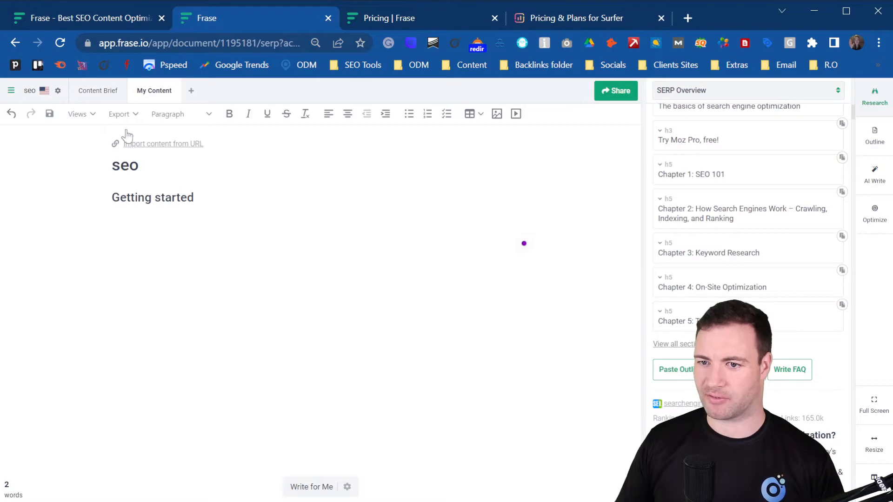
left_click(99, 90)
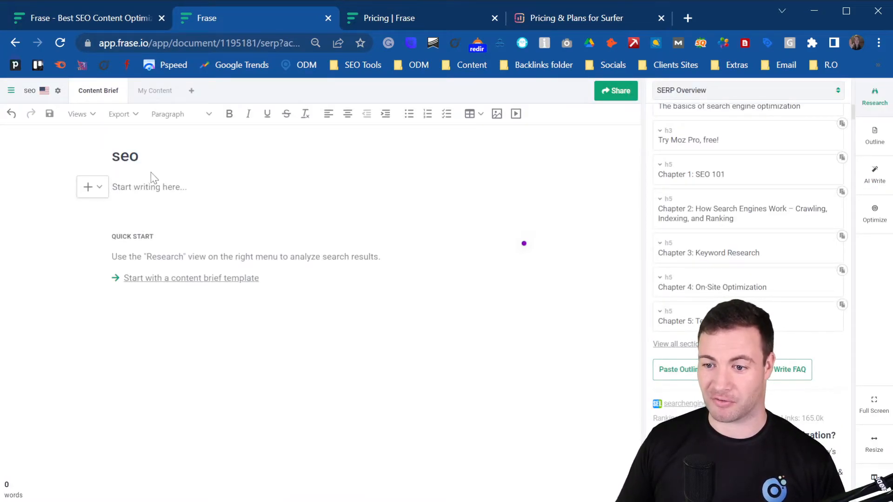
left_click(172, 279)
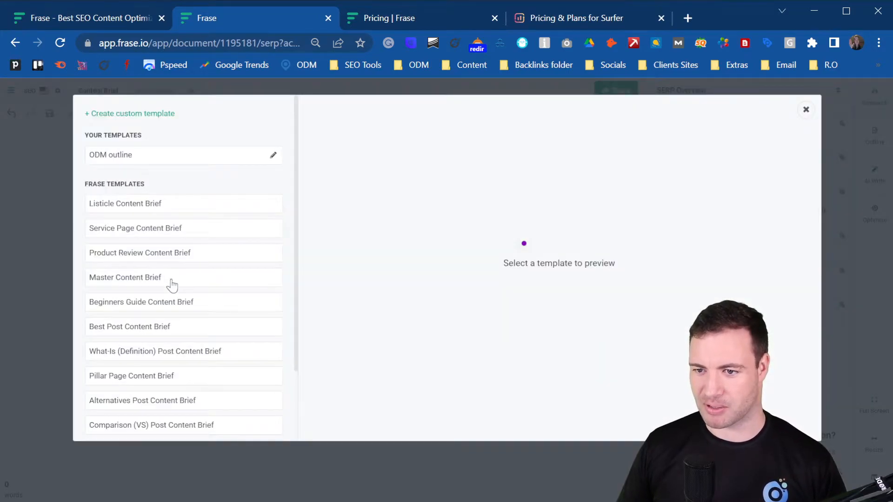
left_click(131, 156)
scroll(417, 251, "down", 5)
scroll(404, 241, "up", 5)
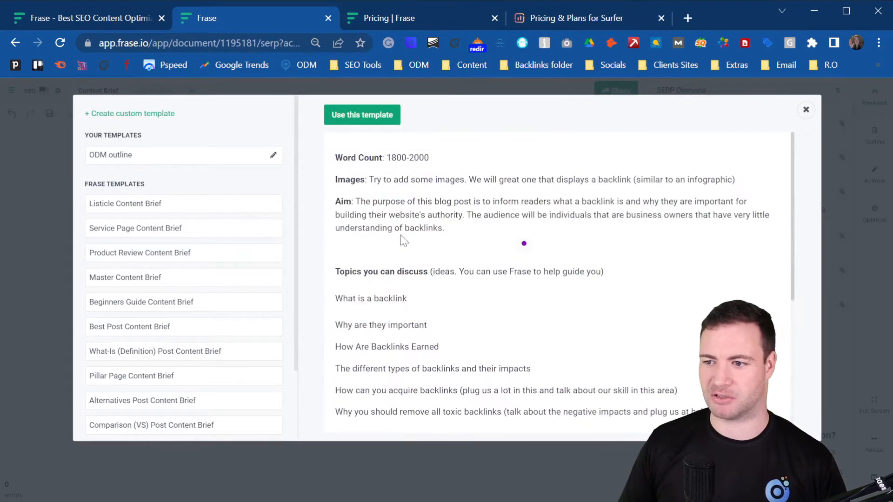
left_click(159, 208)
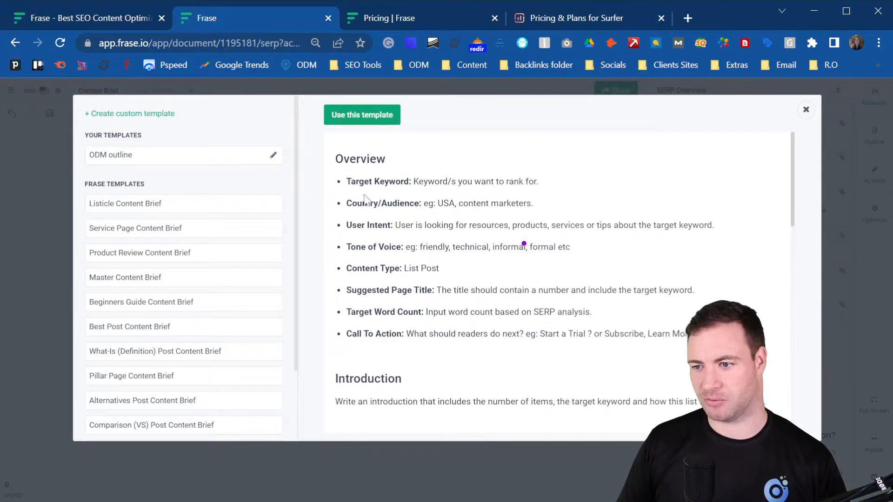
scroll(405, 247, "down", 10)
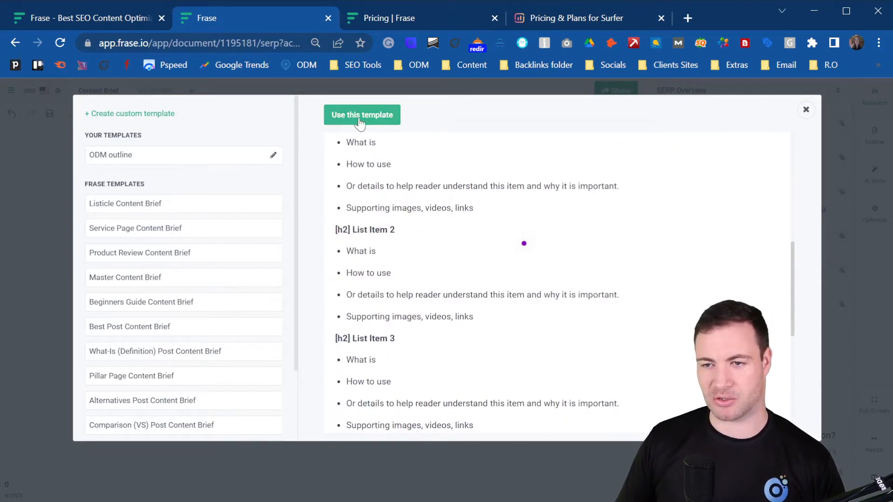
left_click(806, 111)
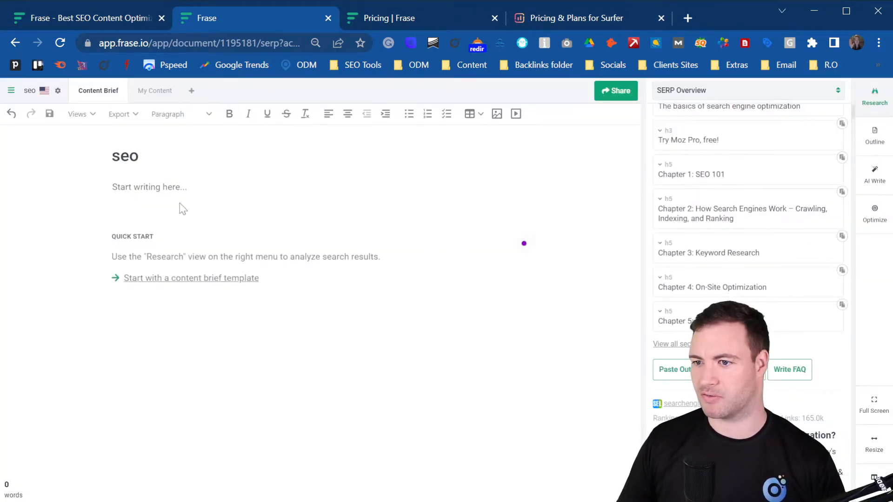
Add the searchengineland.com headings "What Is SEO / Search Engine Optimization?" and "Why is SEO important for marketing?" to My Content below "Getting started".
left_click(155, 91)
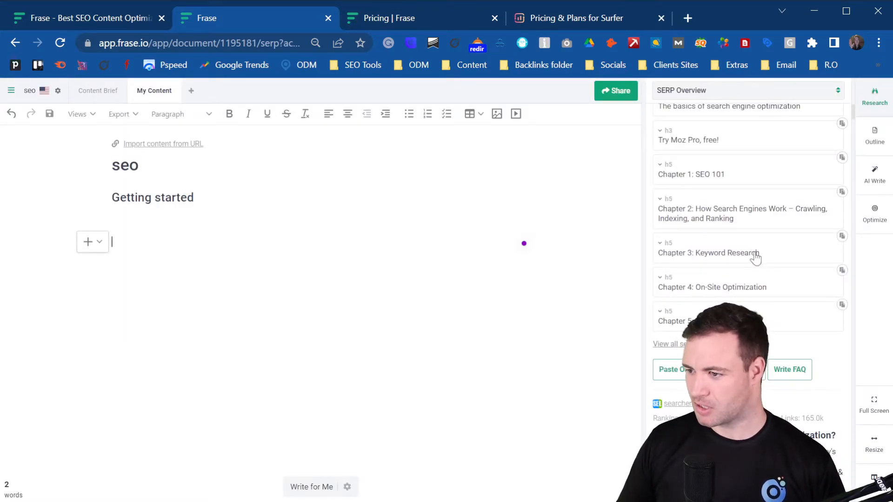
scroll(764, 303, "down", 5)
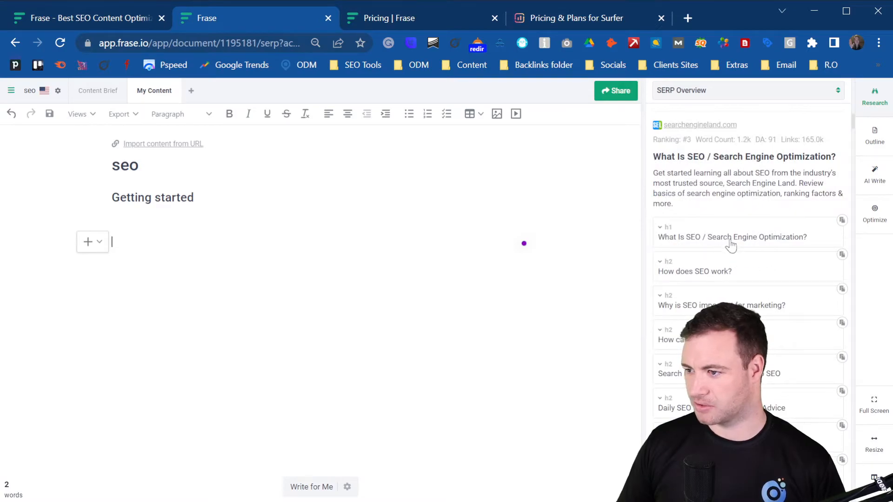
left_click(842, 221)
left_click(842, 221)
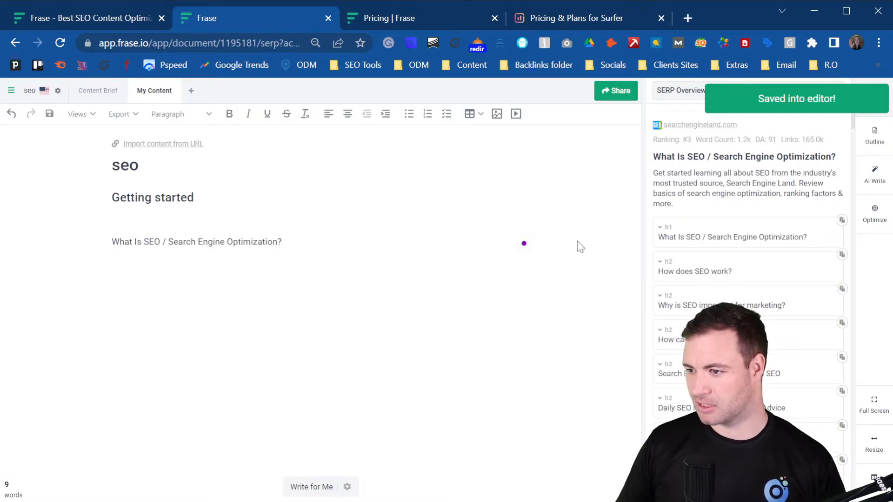
left_click(842, 290)
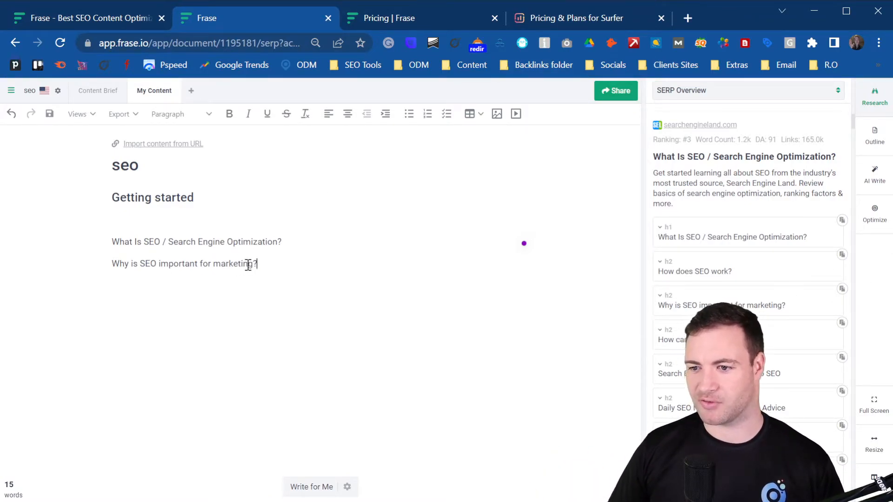
Format the two inserted SEO questions as Heading 2 and start a new line below them.
left_click_drag(259, 263, 88, 239)
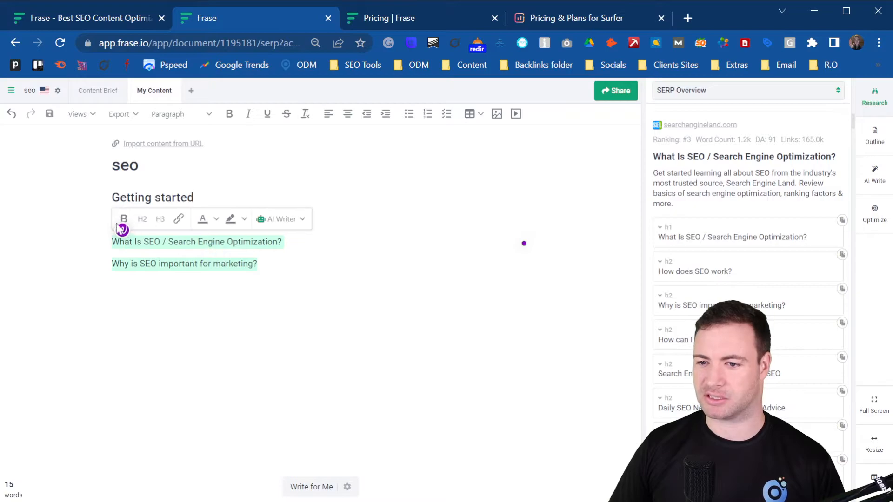
left_click(147, 214)
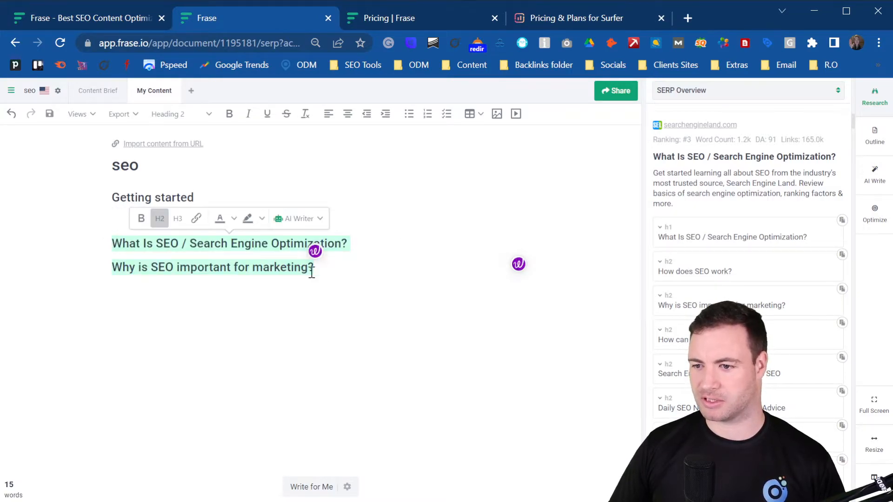
left_click(340, 271)
key("Return")
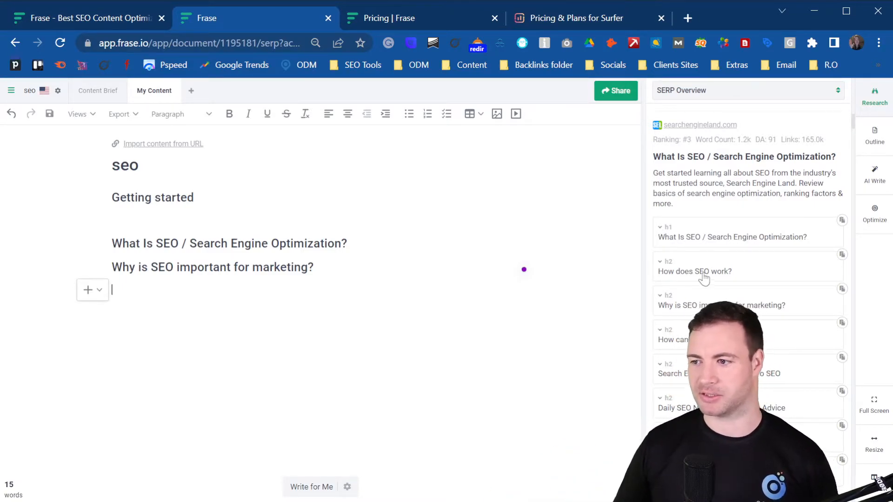
Generate AI text below "Why is SEO important for marketing?" with Write for Me and check where the passage ends.
scroll(713, 290, "down", 2)
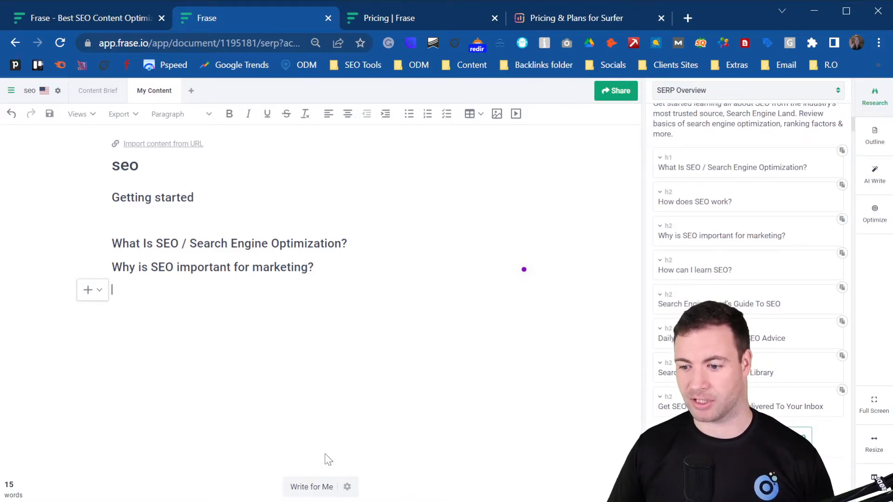
left_click(308, 487)
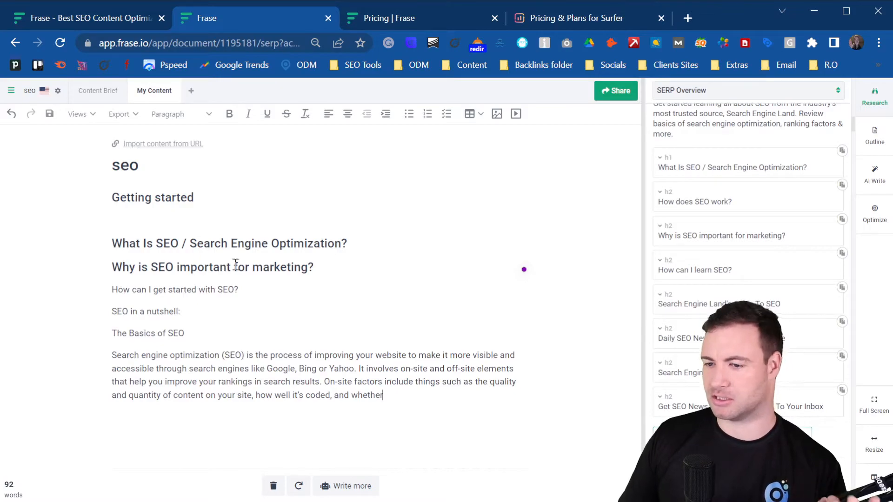
left_click_drag(392, 395, 368, 395)
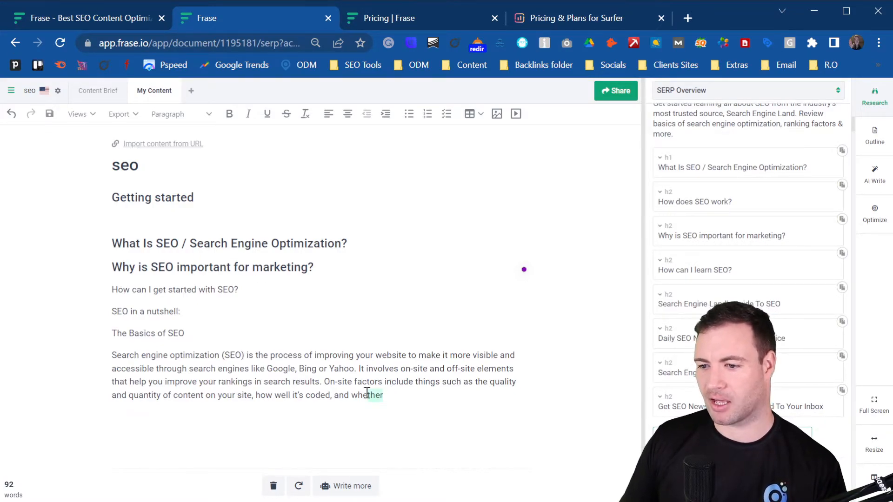
Regenerate the AI passage below "The Basics of SEO" and start a new line beneath it.
left_click(400, 396)
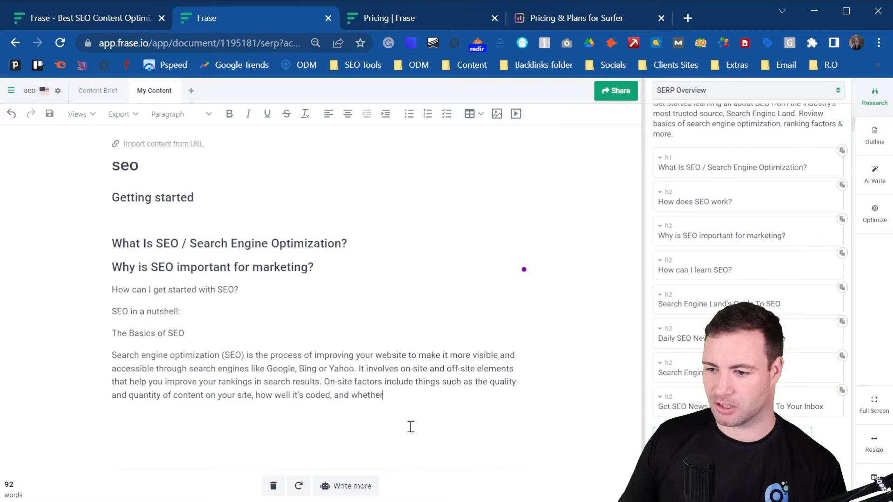
left_click(300, 486)
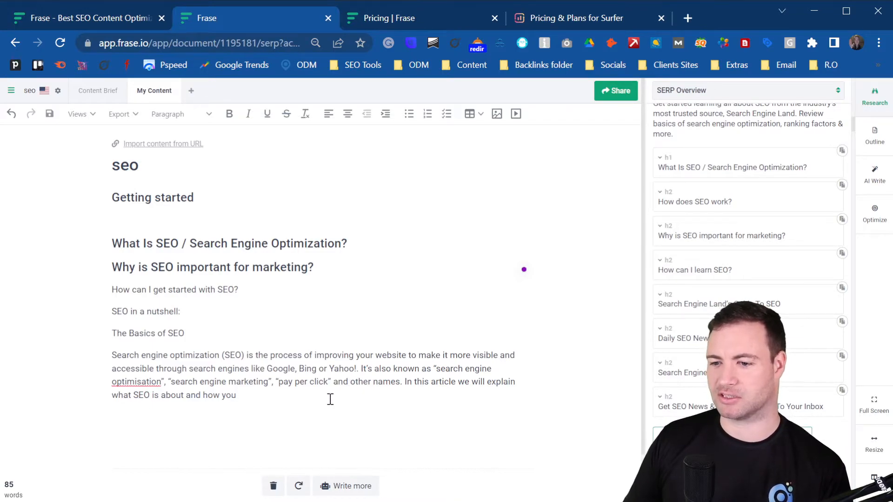
key("Return")
key("Return")
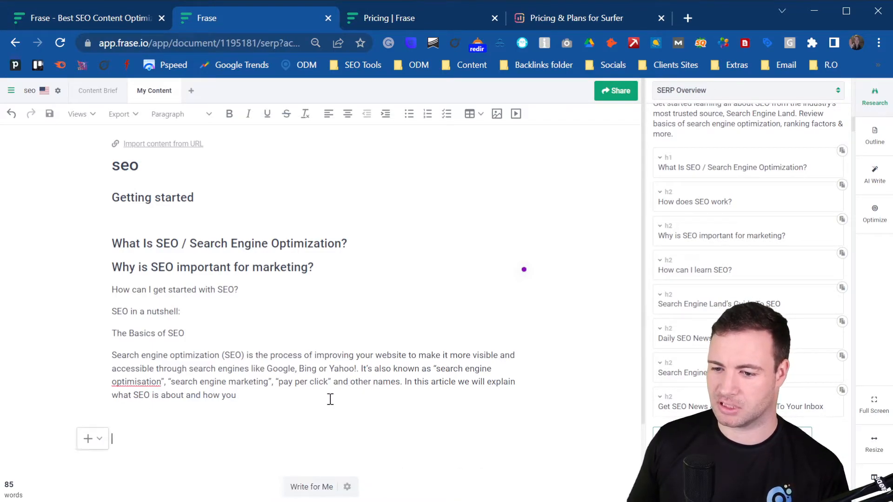
Set the Freeform AI Writer to a length of 80 words and creativity 1, and put the cursor on a new line below the generated passage.
left_click(348, 487)
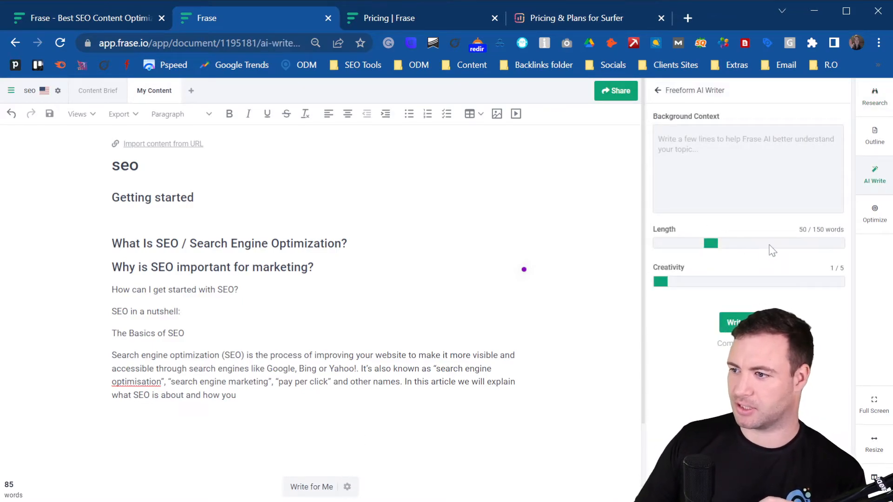
left_click_drag(708, 244, 749, 245)
mouse_move(662, 281)
left_mouse_down()
mouse_move(838, 279)
mouse_move(672, 291)
left_mouse_up()
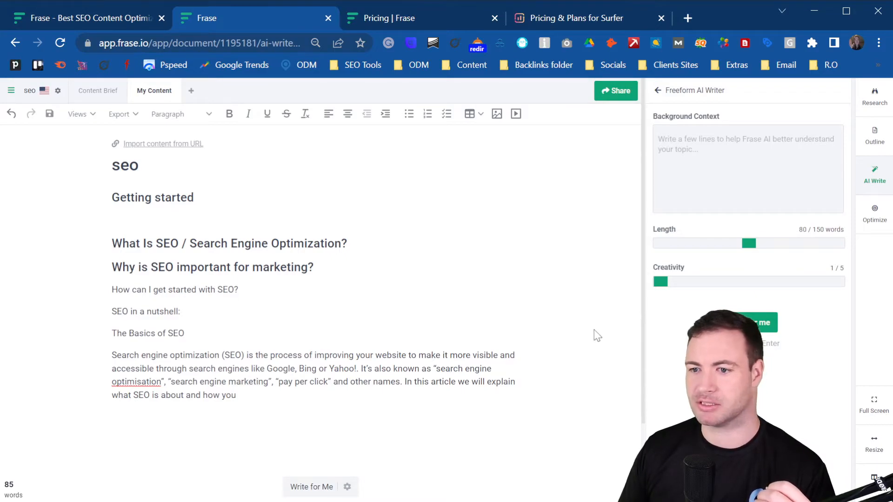
left_click(268, 395)
key("Return")
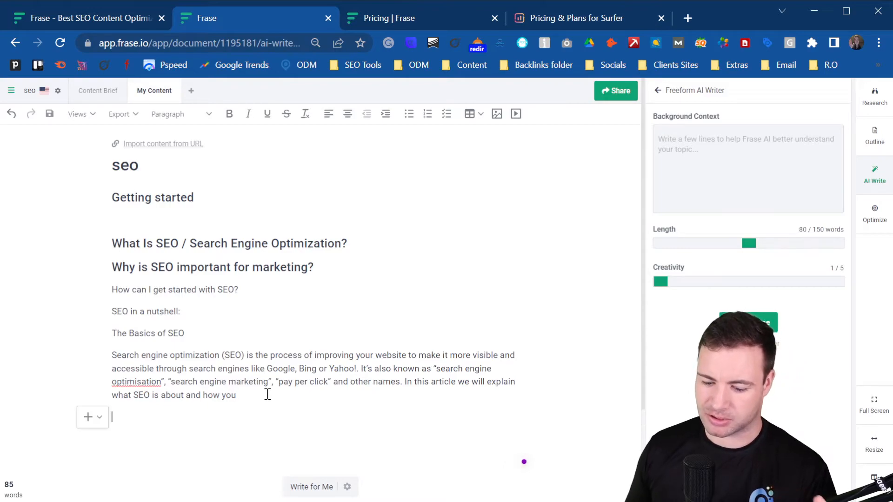
key("Return")
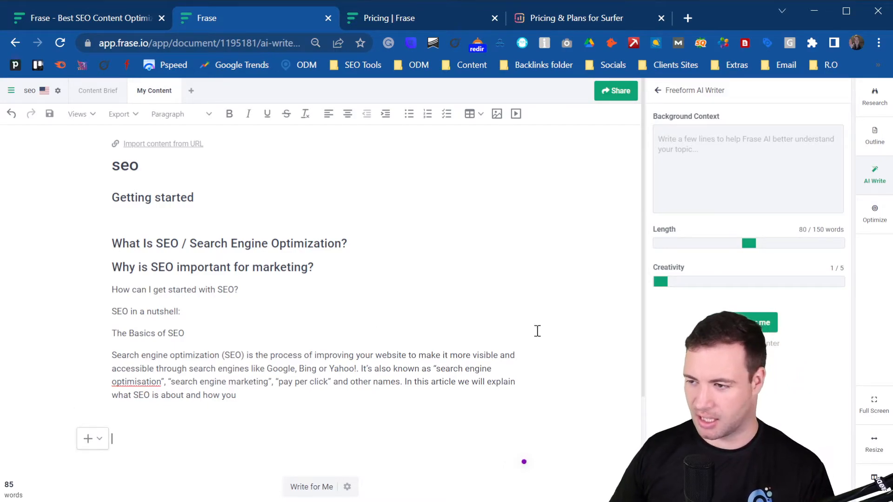
Compare the document's Optimize topic scores with its SERP Overview statistics in Research.
left_click(876, 213)
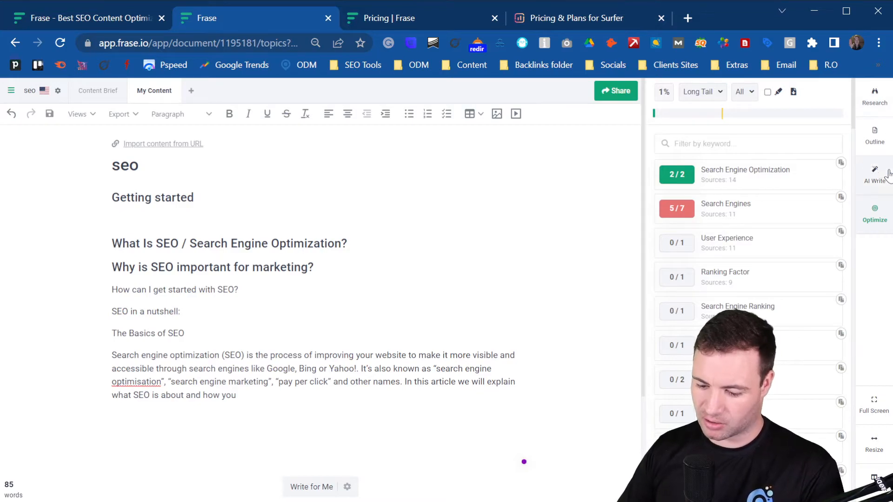
left_click(880, 110)
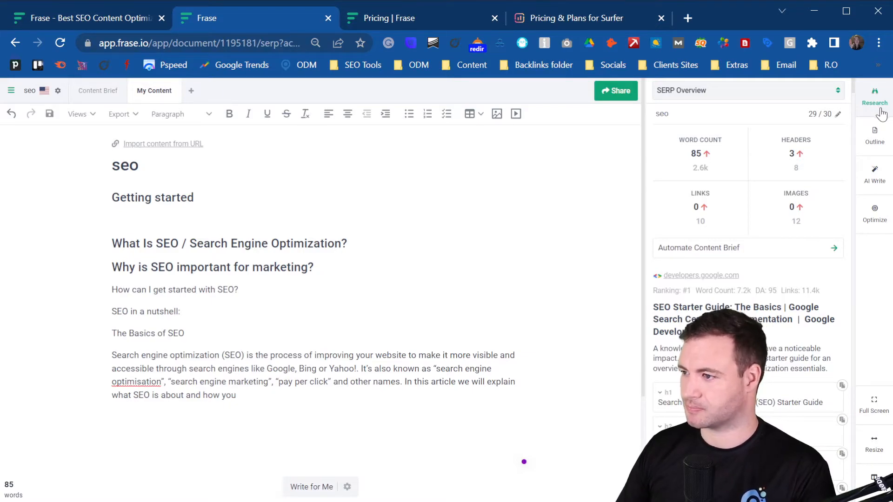
left_click(875, 217)
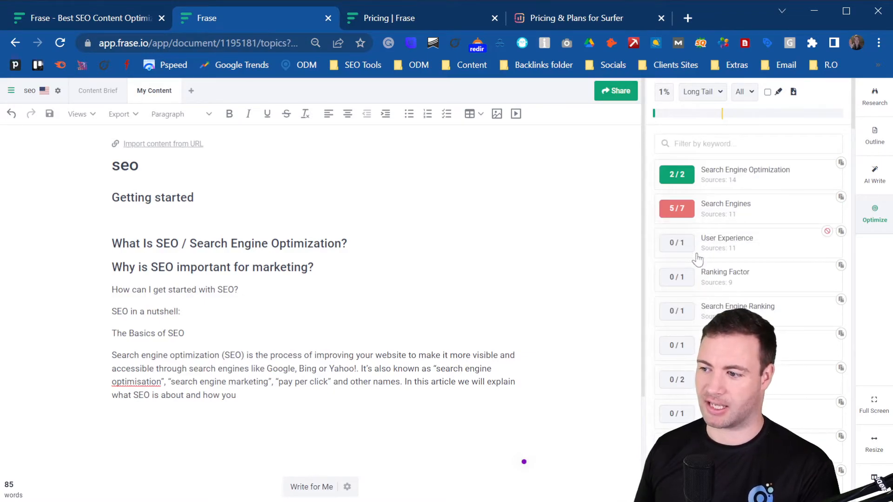
Show the Top Topics in Optimize and check how often "Search Engine Optimization" is used compared with the competition.
left_click(715, 93)
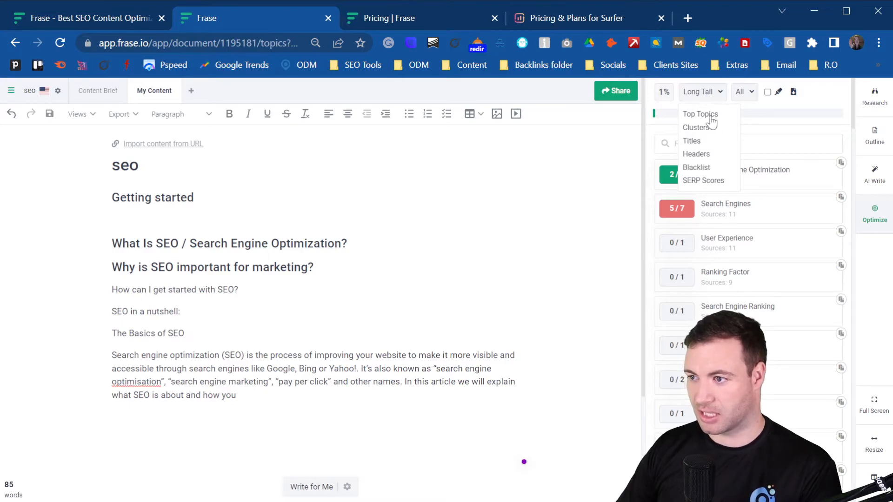
left_click(715, 116)
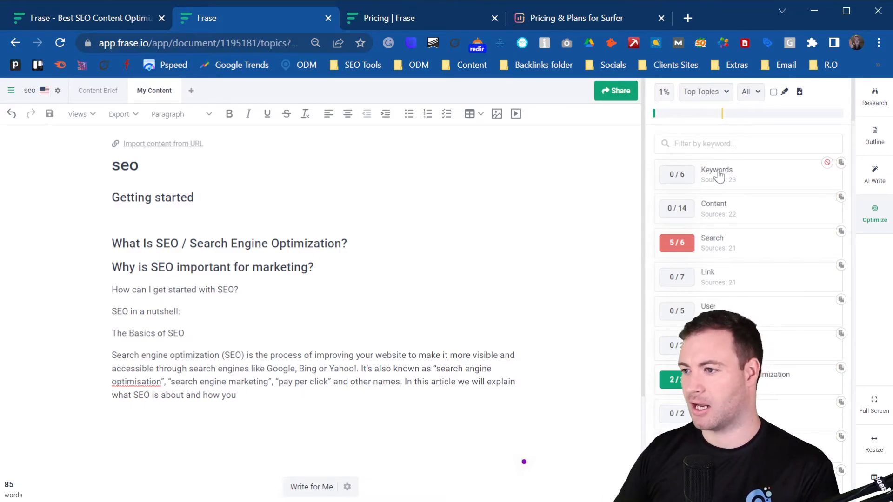
scroll(730, 279, "down", 5)
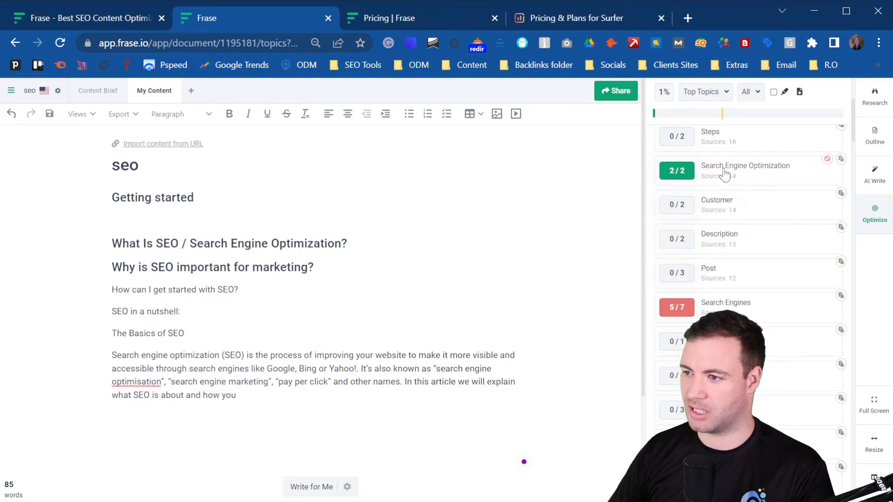
mouse_move(688, 177)
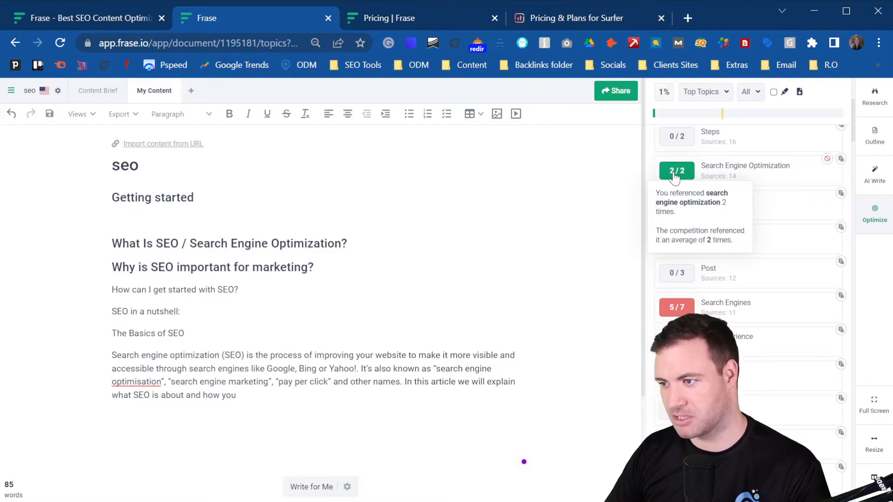
scroll(677, 260, "up", 2)
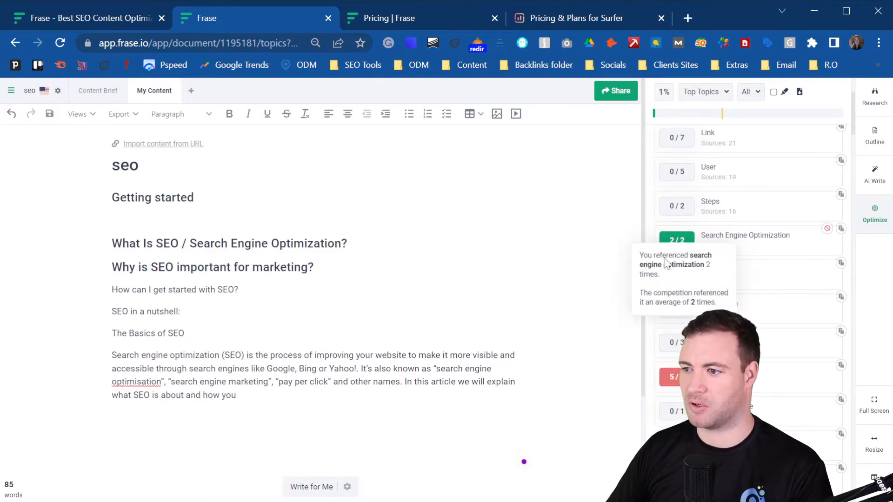
scroll(677, 251, "up", 3)
Switch the Optimize topic list to Long Tail and inspect the marker on the topic score bar.
left_click(717, 93)
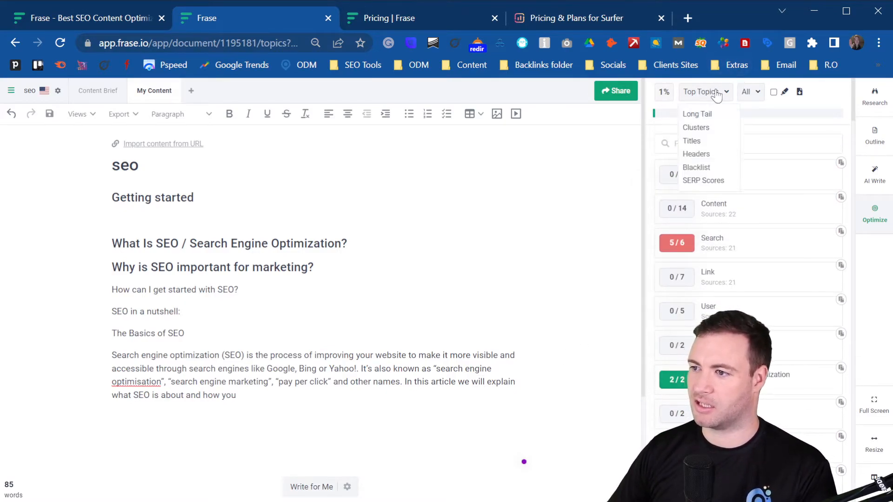
left_click(720, 118)
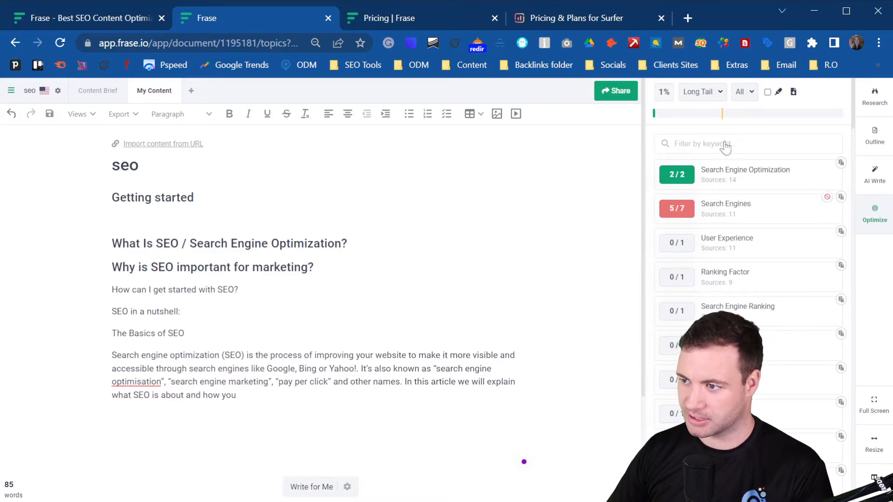
mouse_move(723, 115)
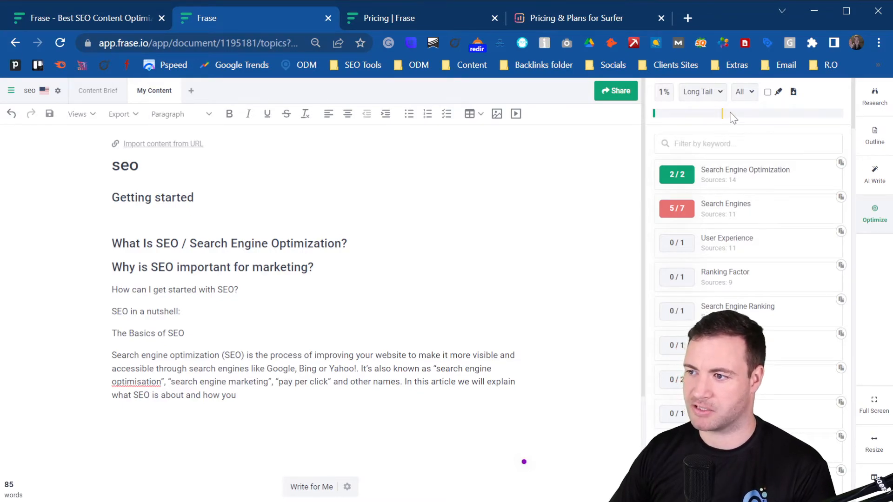
Insert the long-tail topics search engine ranking, relevant keywords, blog posts, On-page SEO and blog posts again below the generated passage.
scroll(304, 382, "down", 3)
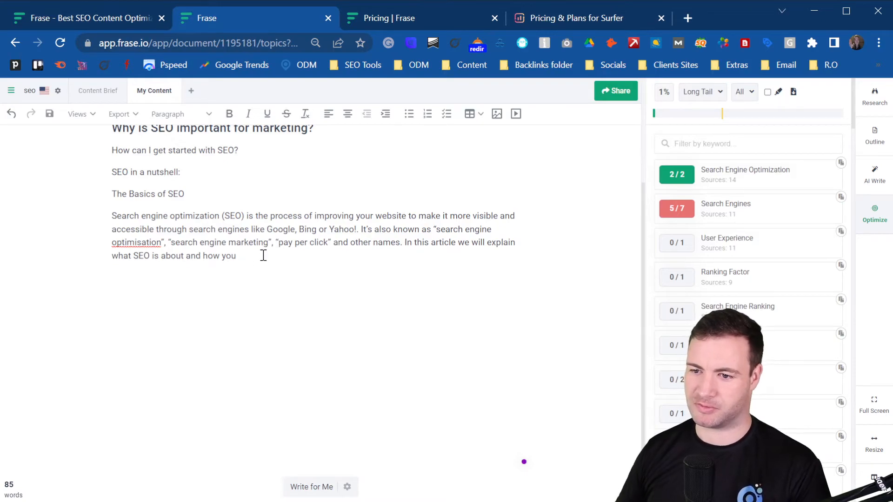
key("Return")
key("Return")
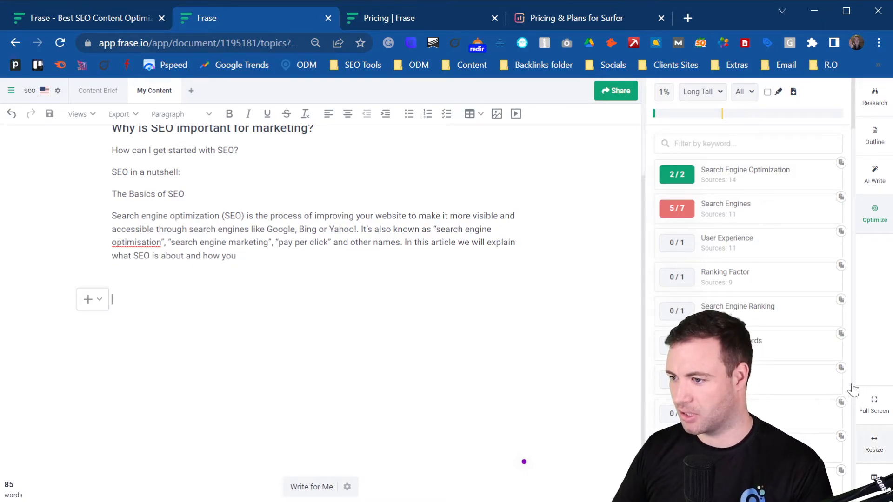
left_click(840, 300)
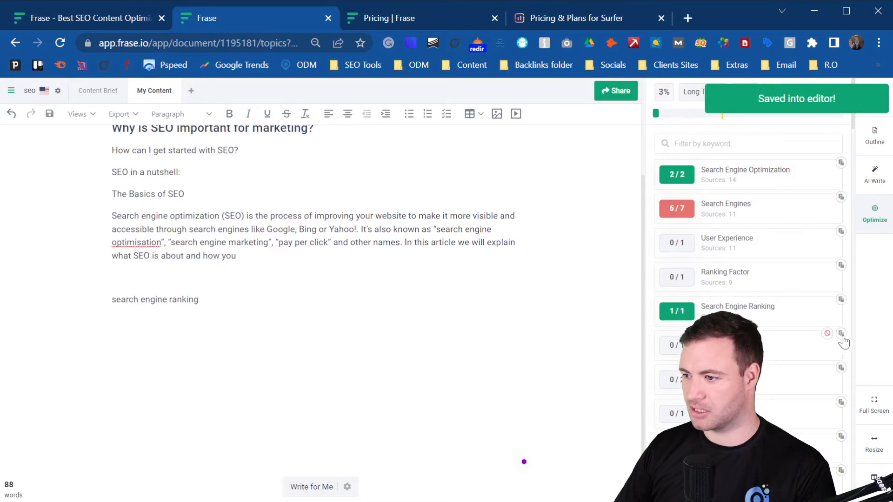
left_click(842, 372)
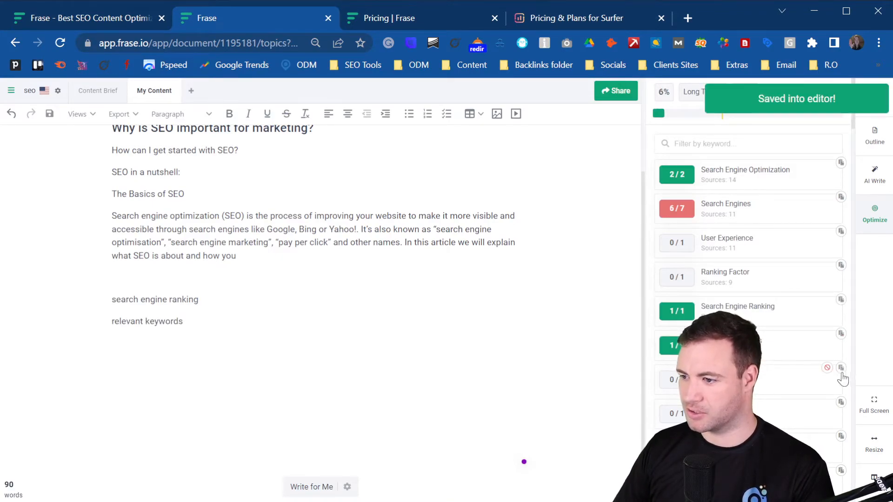
left_click(841, 402)
left_click(841, 436)
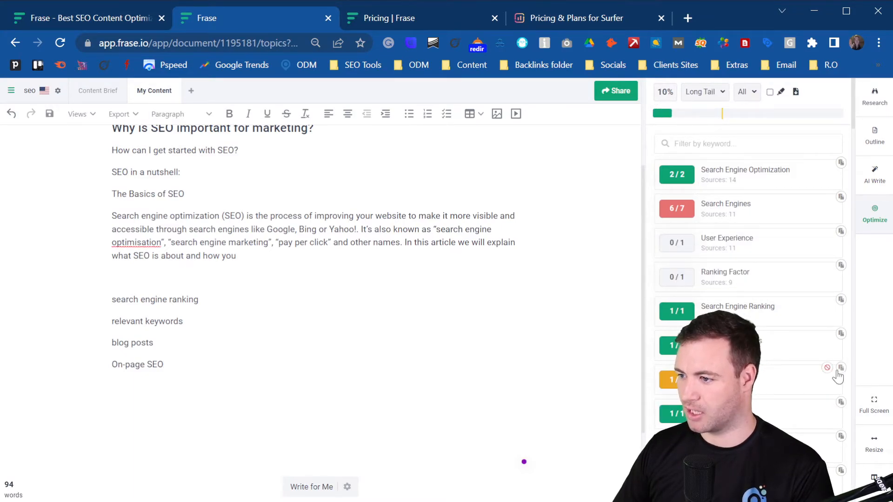
left_click(841, 401)
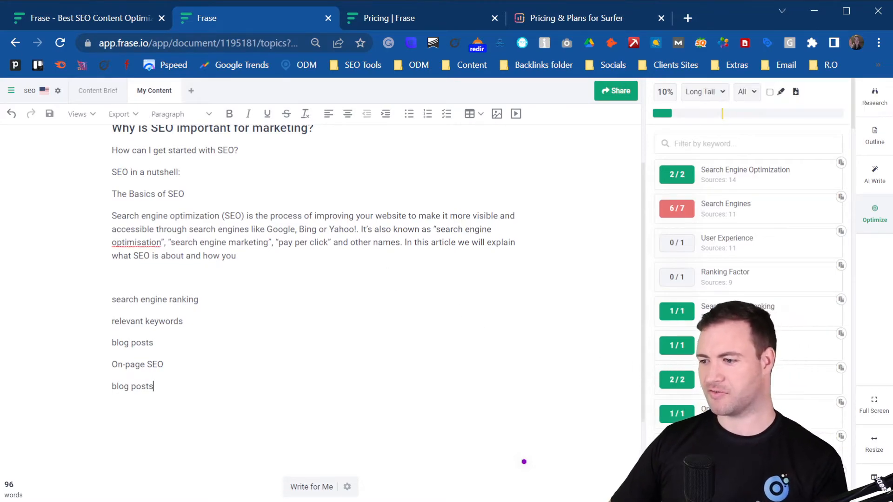
Examine the remaining long-tail topics and look over the document from its beginning.
scroll(748, 279, "down", 5)
scroll(748, 279, "down", 2)
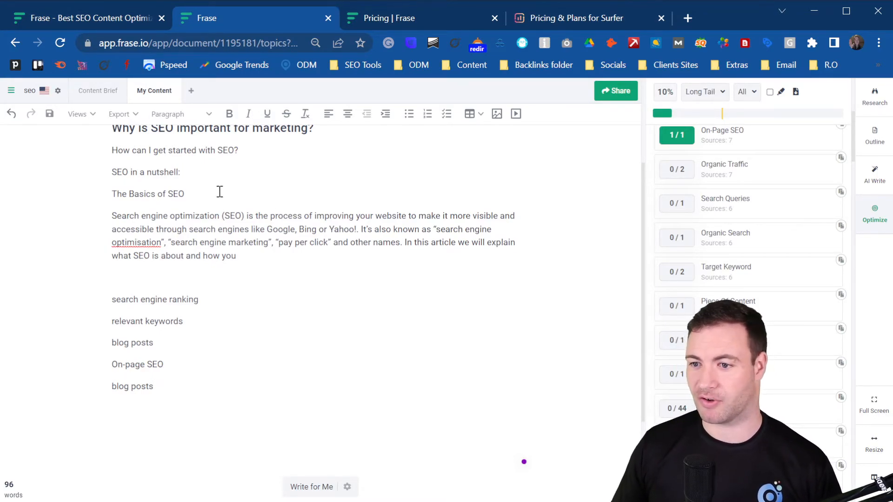
scroll(297, 201, "up", 3)
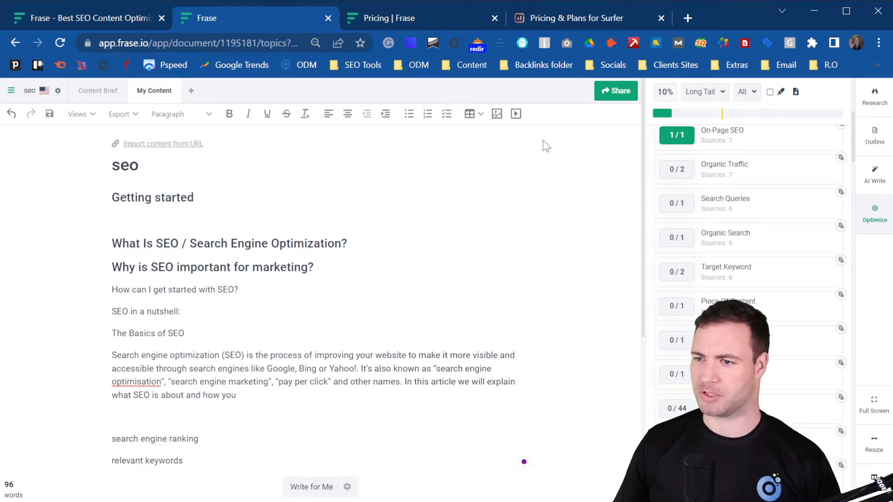
Review Frase's pricing page, covering the Basic plan's price, the SEO Add-On and the included document credits.
left_click(416, 21)
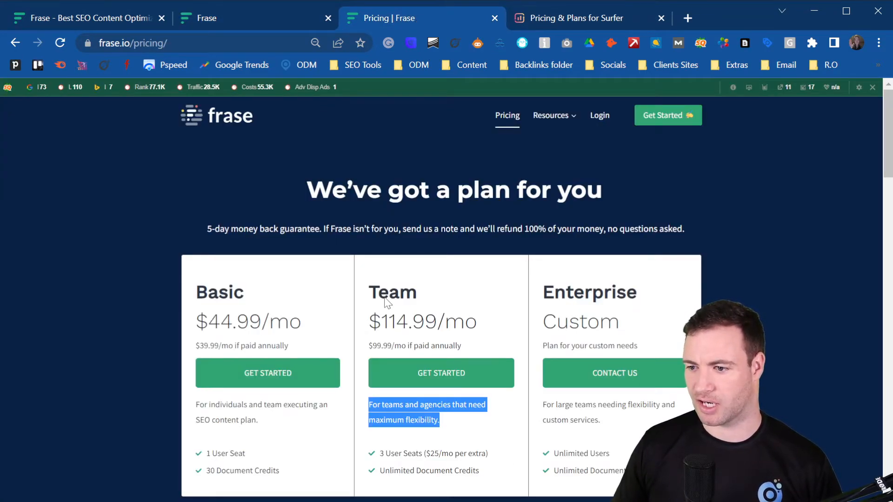
scroll(133, 290, "down", 3)
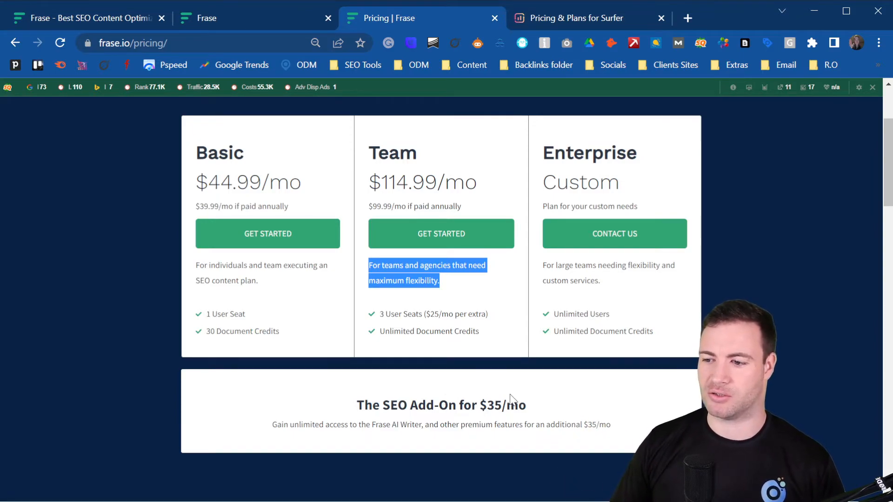
left_click_drag(528, 405, 481, 409)
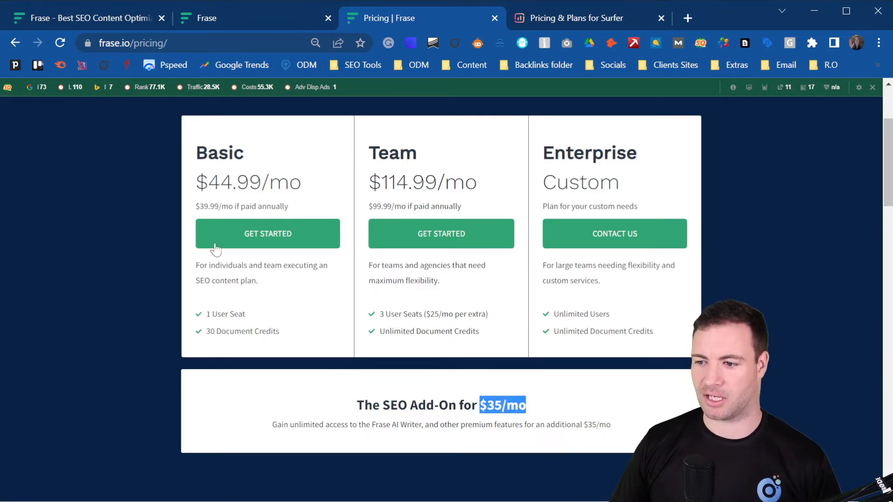
left_click_drag(206, 181, 302, 181)
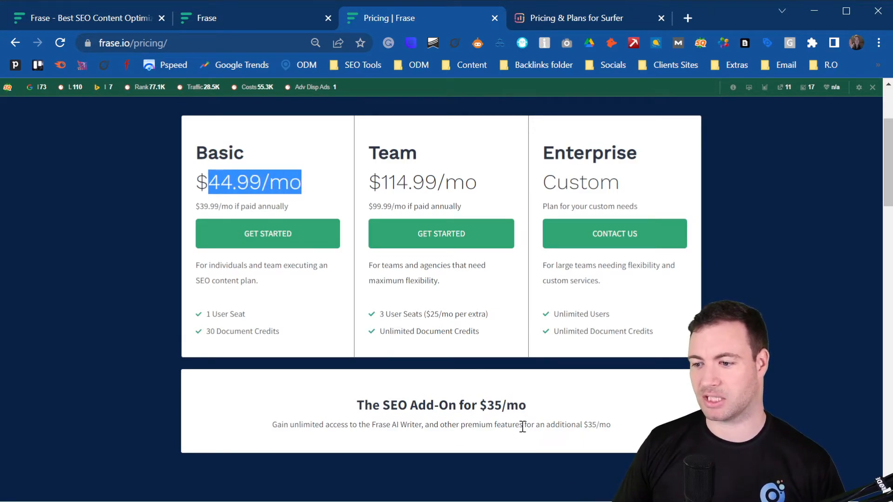
left_click_drag(525, 403, 355, 404)
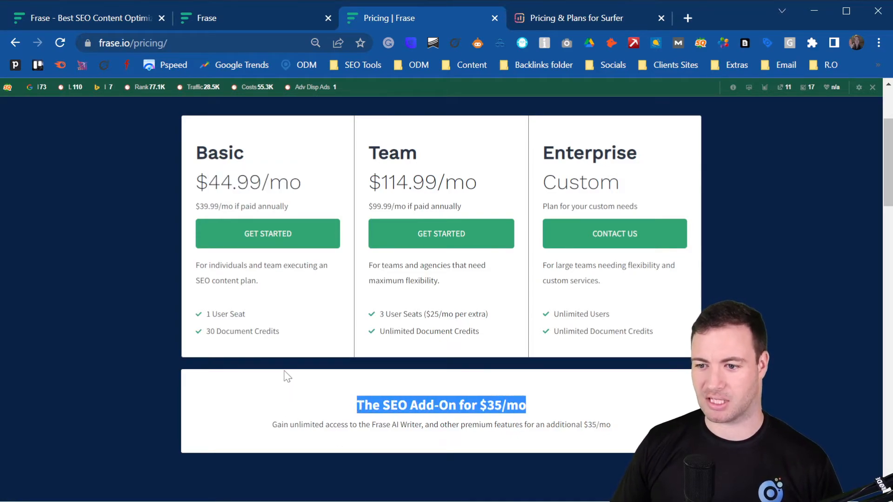
left_click_drag(280, 332, 204, 343)
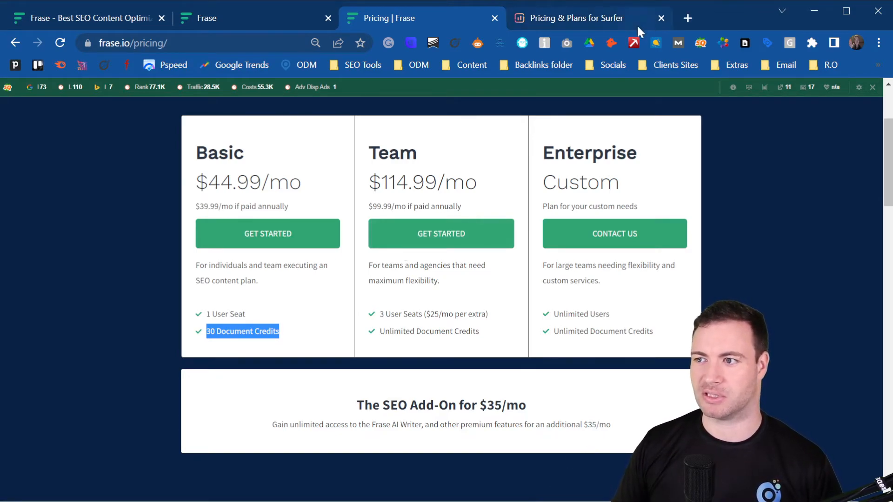
Review Surfer's Basic, Pro and Business plan prices and article limits for comparison.
left_click(592, 15)
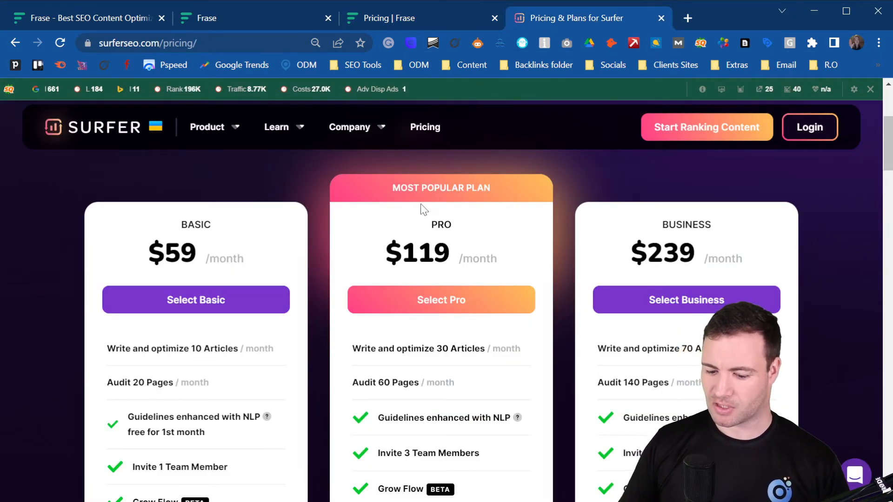
scroll(501, 222, "down", 1)
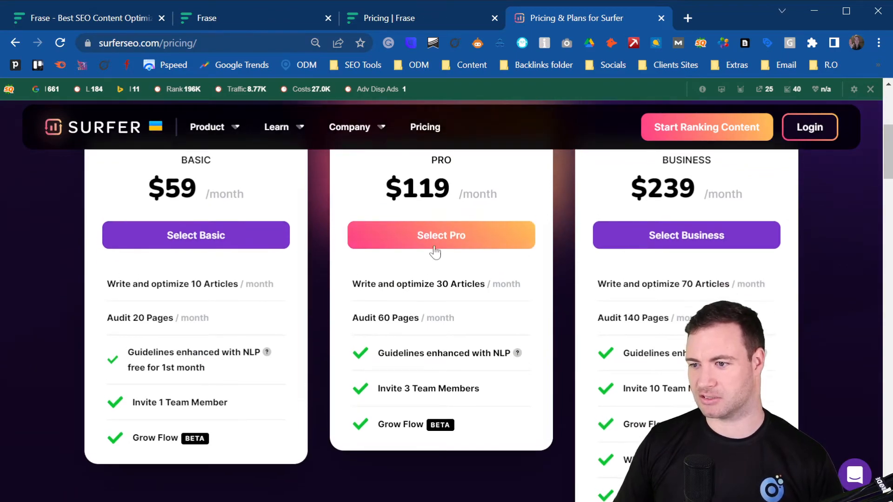
scroll(435, 251, "up", 1)
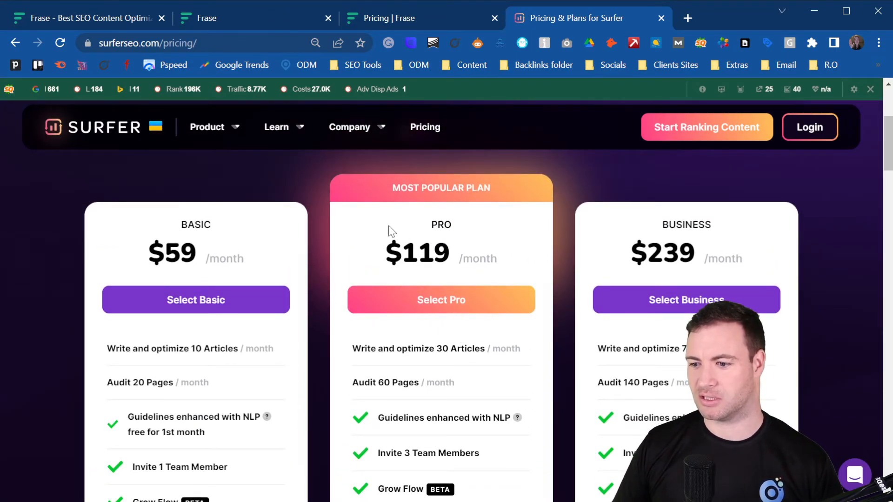
Compare the article and audit limits of Surfer's plans with the document credits in Frase's Basic and Team plans.
mouse_move(518, 419)
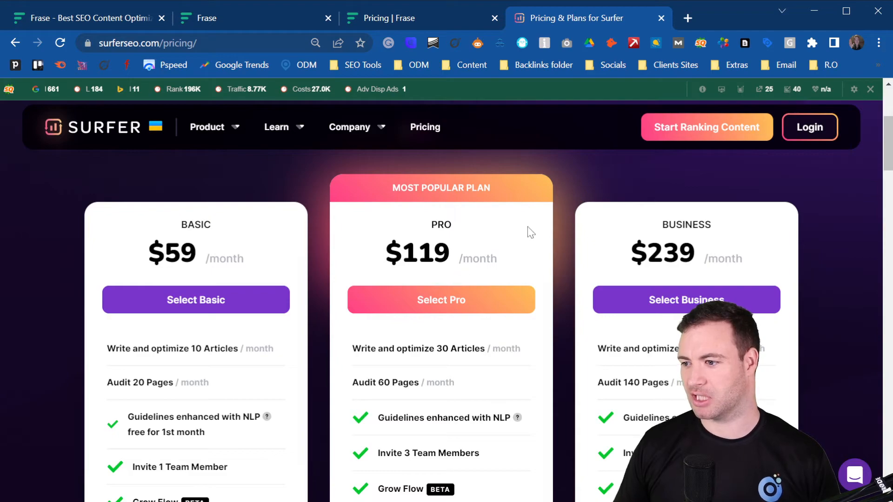
scroll(549, 233, "down", 1)
left_click(393, 22)
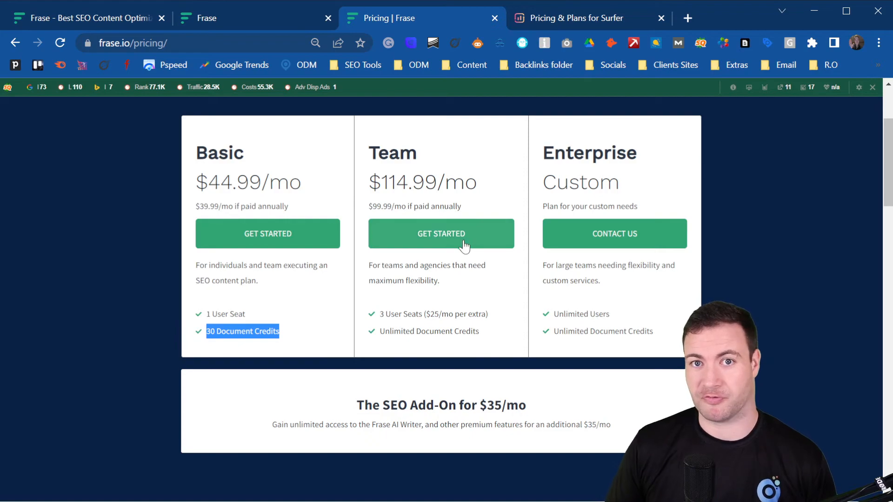
Recheck Surfer's Business plan price and limits against Frase's pricing page, and return to the Frase homepage.
left_click(578, 12)
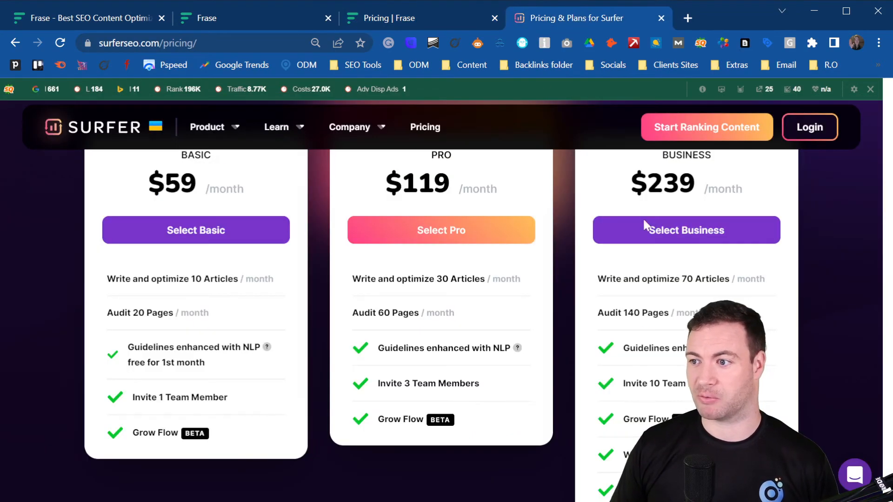
scroll(642, 216, "up", 3)
scroll(642, 217, "down", 1)
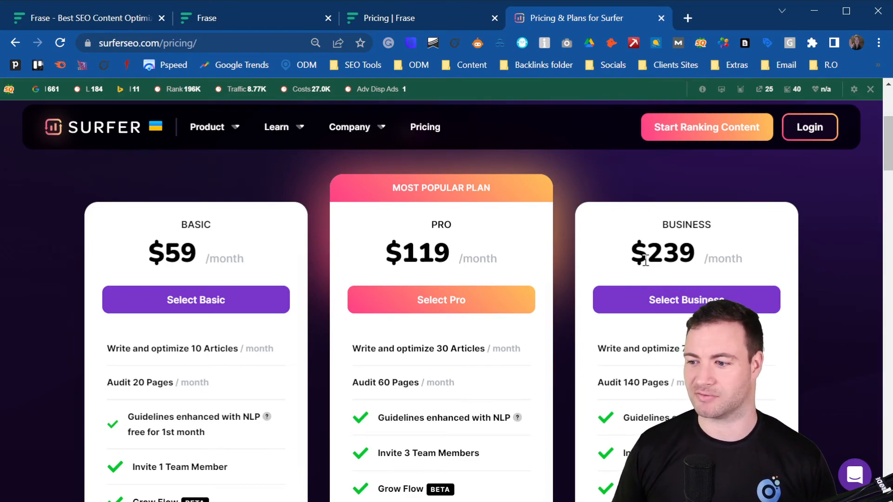
scroll(651, 261, "down", 2)
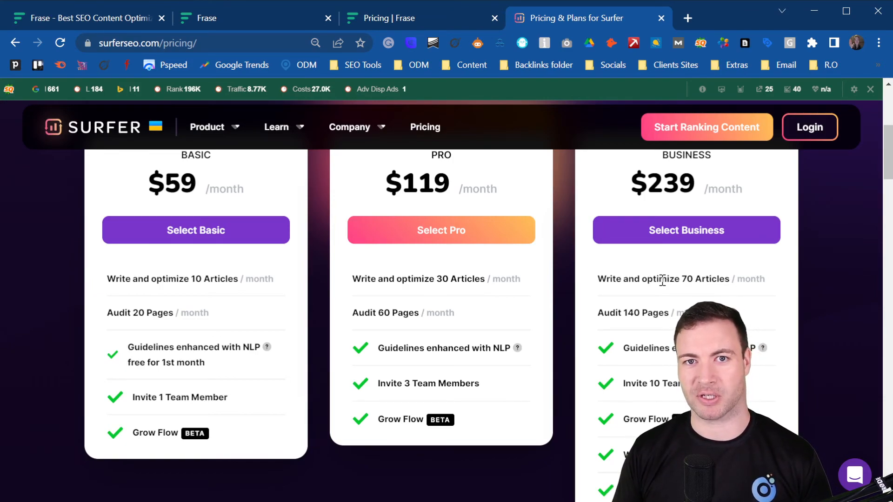
left_click(436, 22)
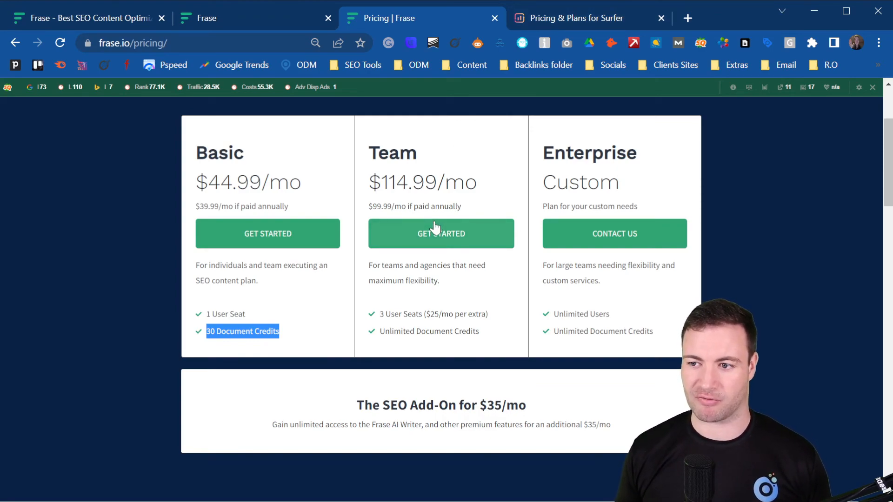
left_click(110, 18)
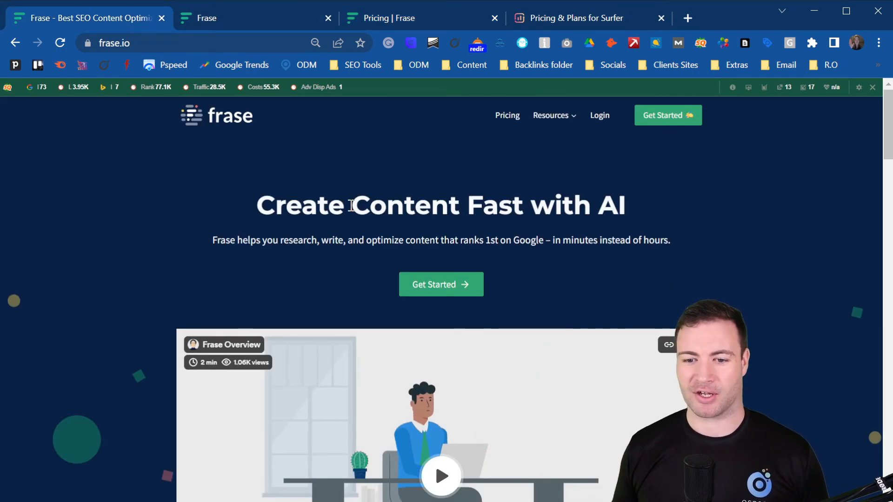